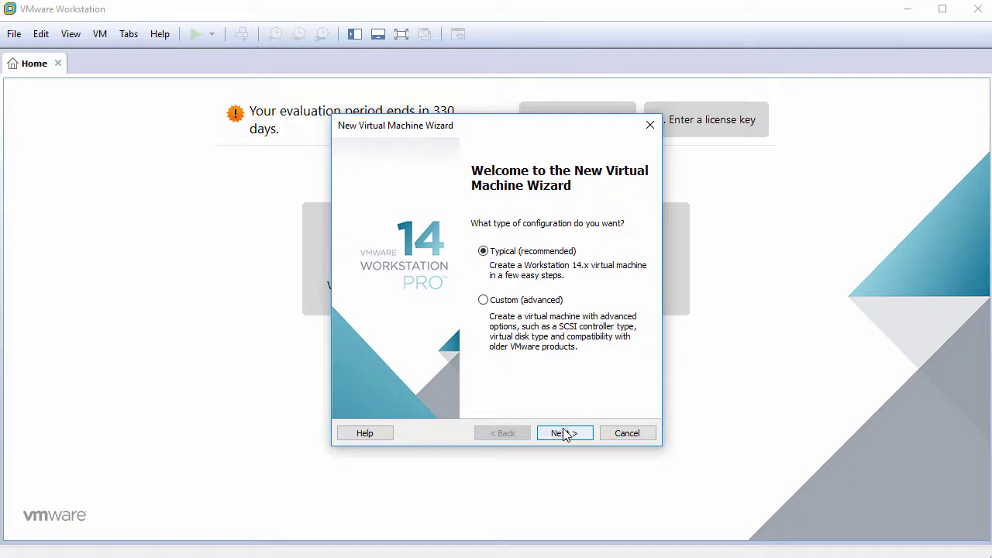
- Choose a typical setup, install the OS later, with guest Other Linux 4.x or later kernel 64-bit
{"action": "left_click", "coordinate": [563, 430]}
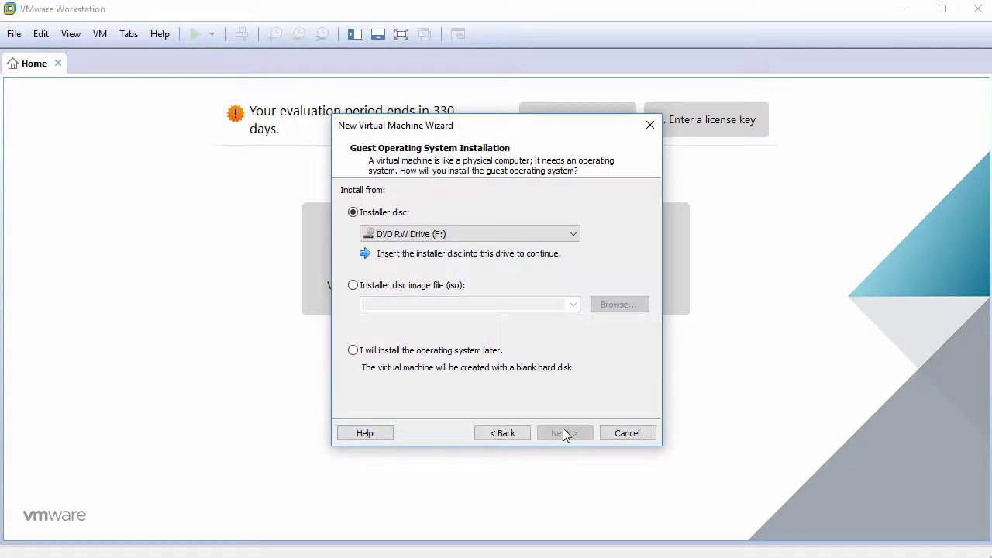
{"action": "left_click", "coordinate": [423, 356]}
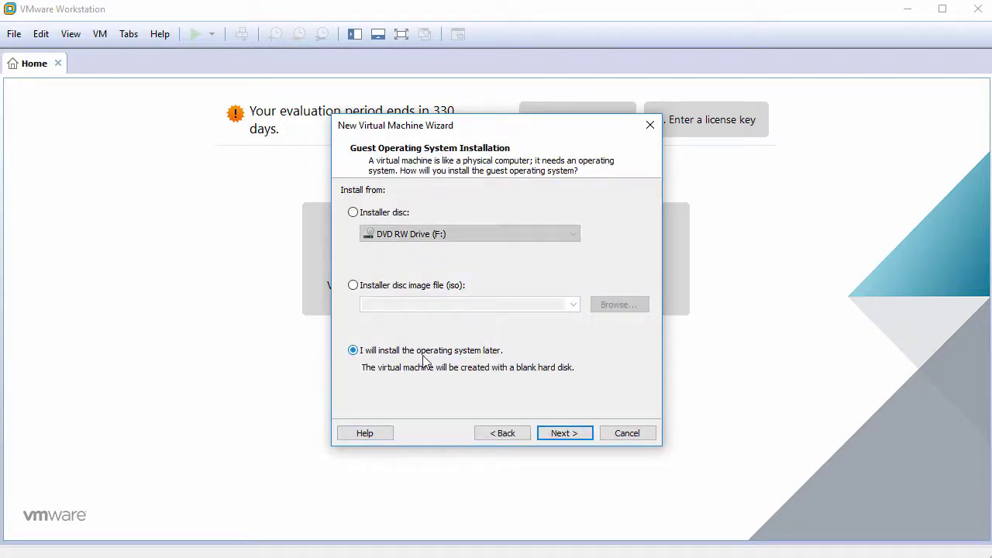
{"action": "left_click", "coordinate": [570, 434]}
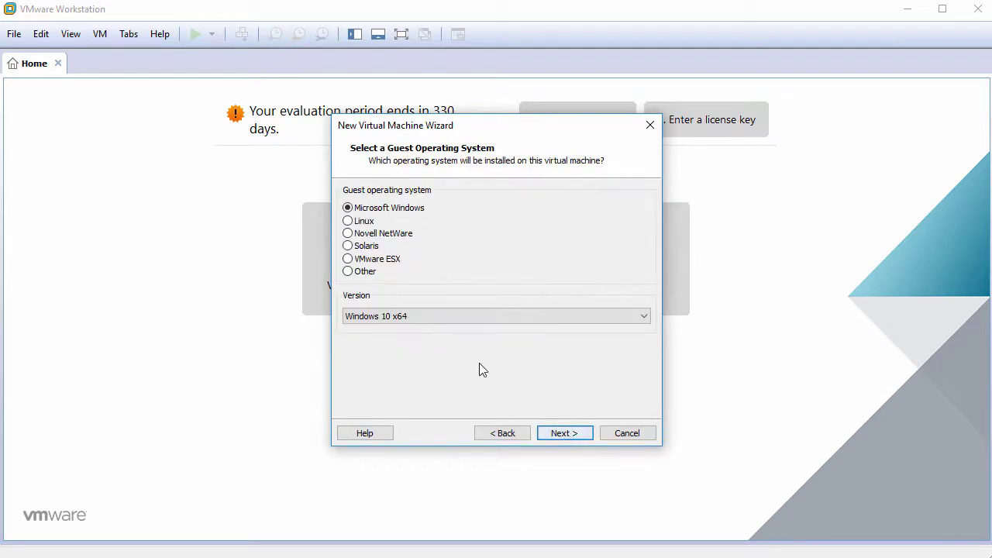
{"action": "left_click", "coordinate": [371, 222]}
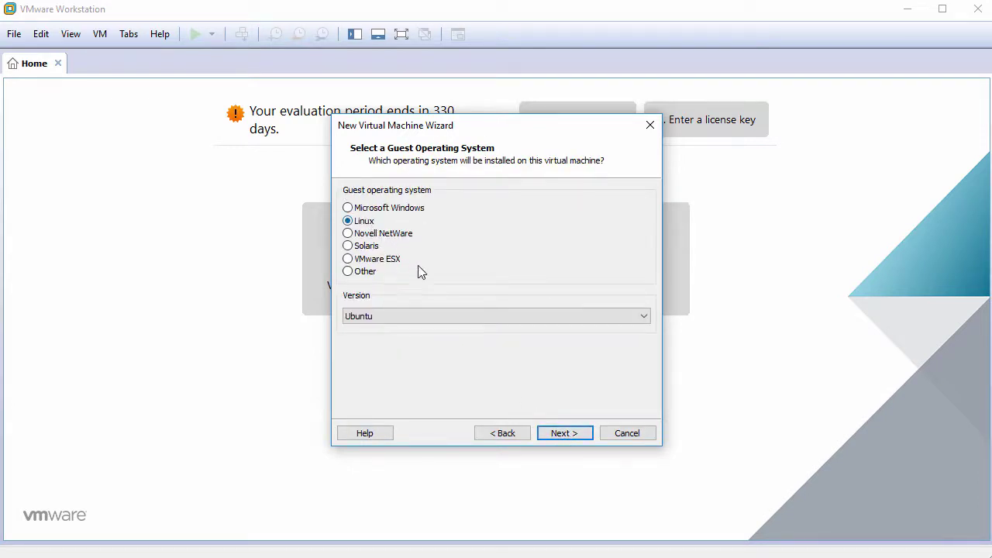
{"action": "left_click", "coordinate": [461, 317]}
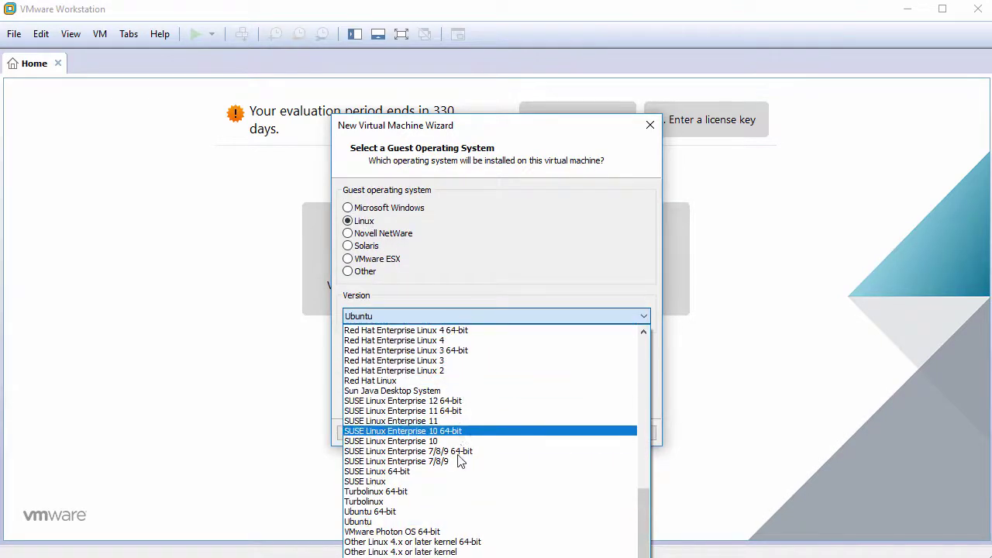
{"action": "left_click", "coordinate": [438, 542]}
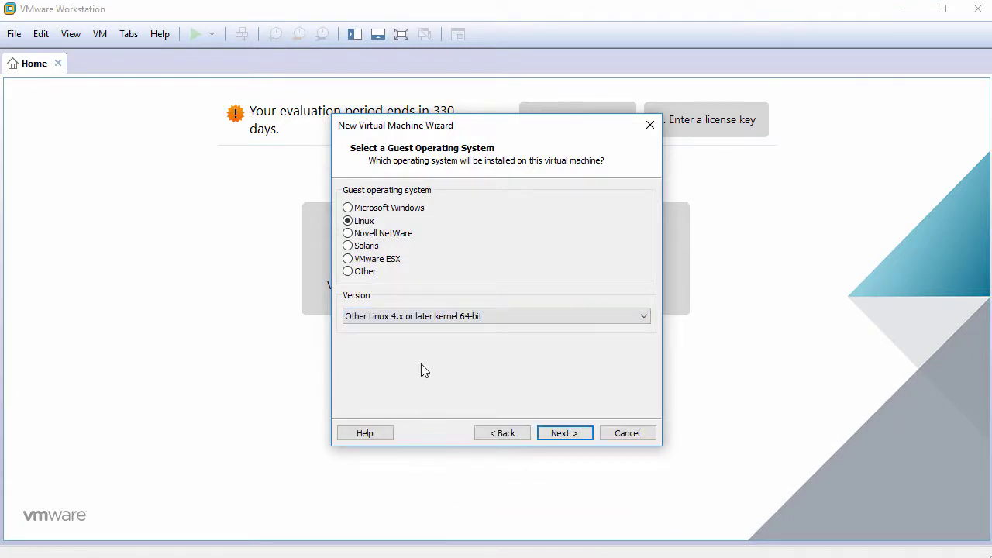
{"action": "left_click", "coordinate": [563, 433]}
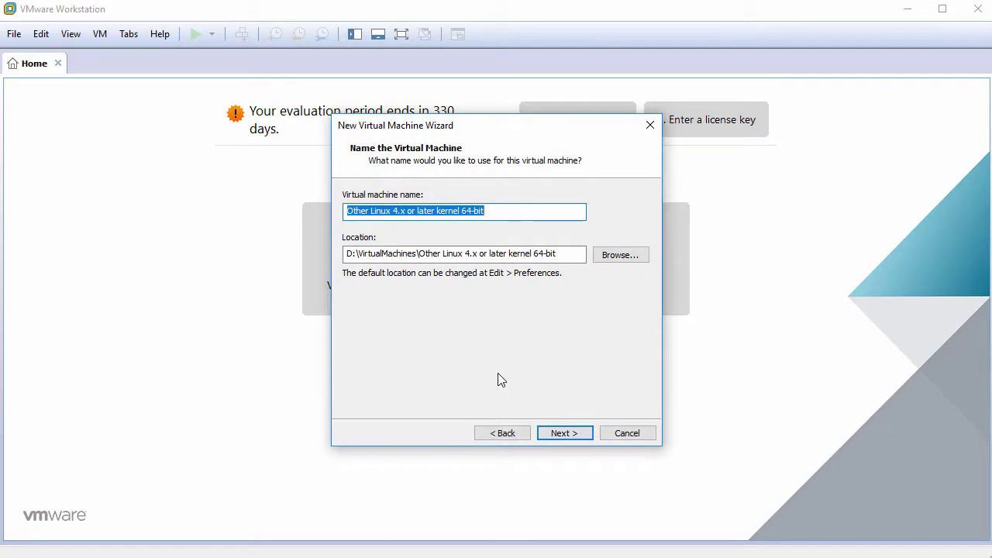
- Name the virtual machine Antergos18.2 and give it a 60 GB disk
{"action": "type", "text": "Antergos1"}
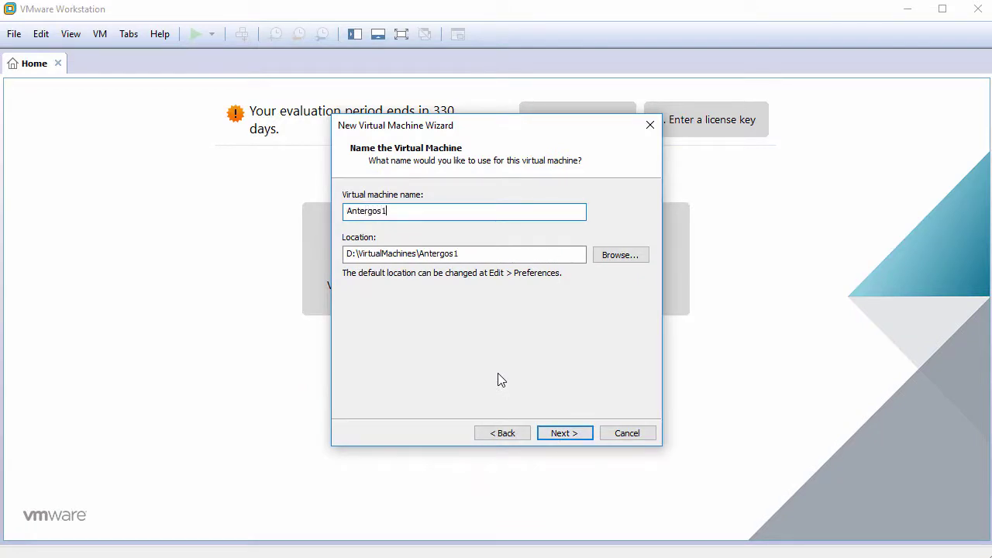
{"action": "type", "text": "8.2"}
{"action": "left_click", "coordinate": [565, 433]}
{"action": "type", "text": "60"}
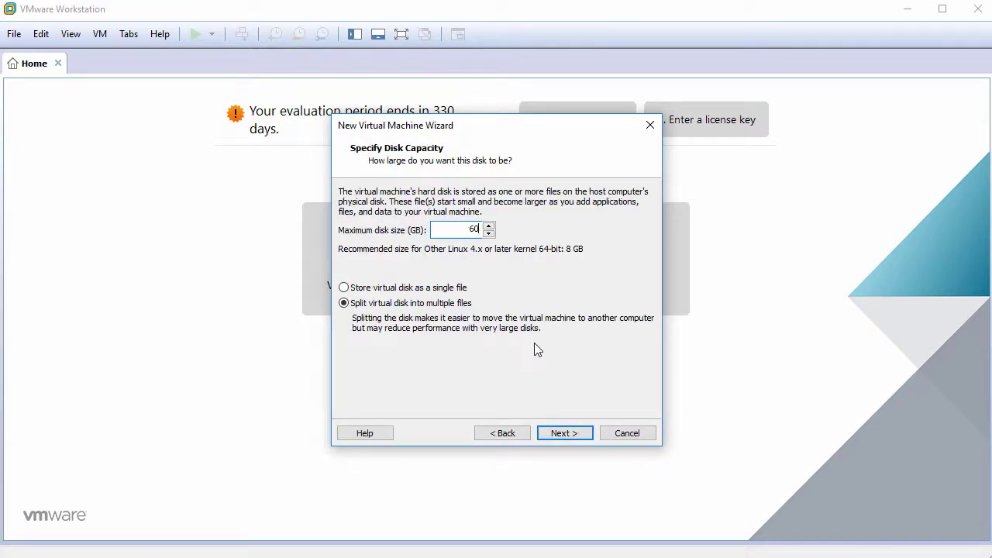
{"action": "left_click", "coordinate": [556, 435]}
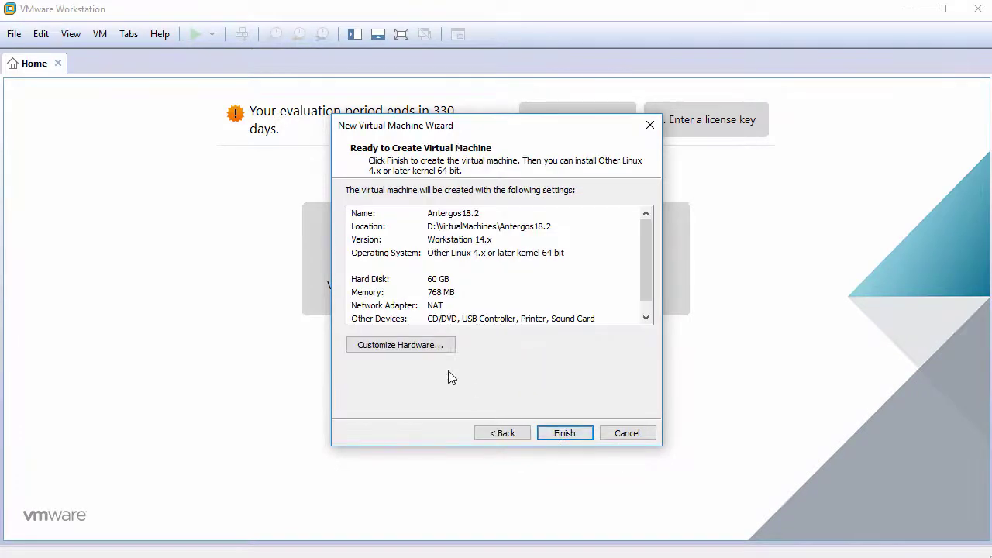
- Set memory to 2048 MB and 2 cores per processor
{"action": "left_click", "coordinate": [417, 346]}
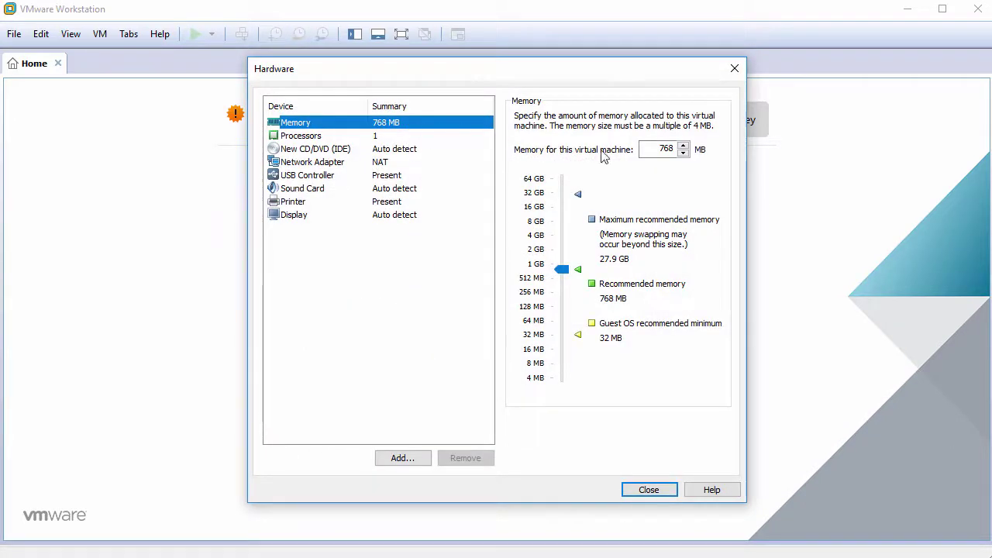
{"action": "left_click", "coordinate": [663, 149]}
{"action": "double_click", "coordinate": [663, 149]}
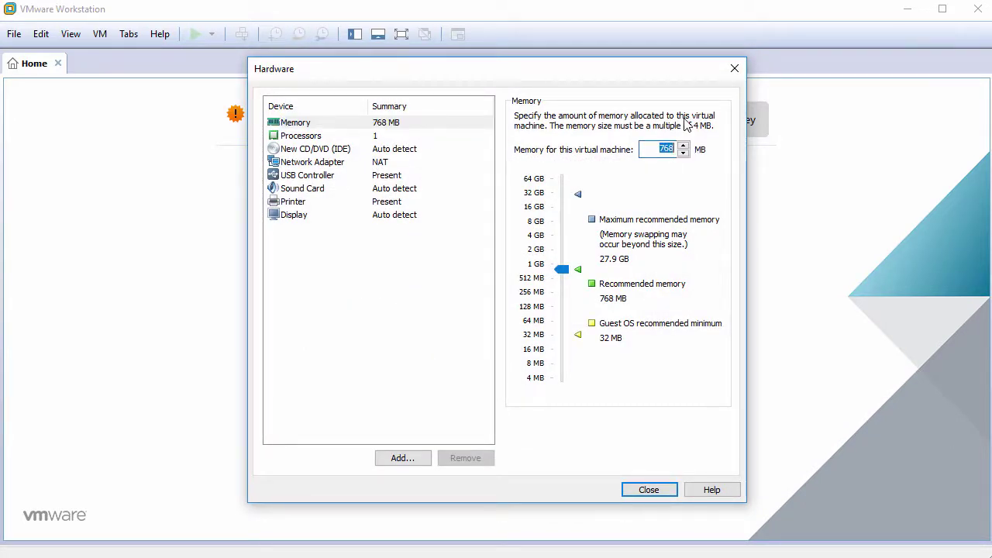
{"action": "type", "text": "2048"}
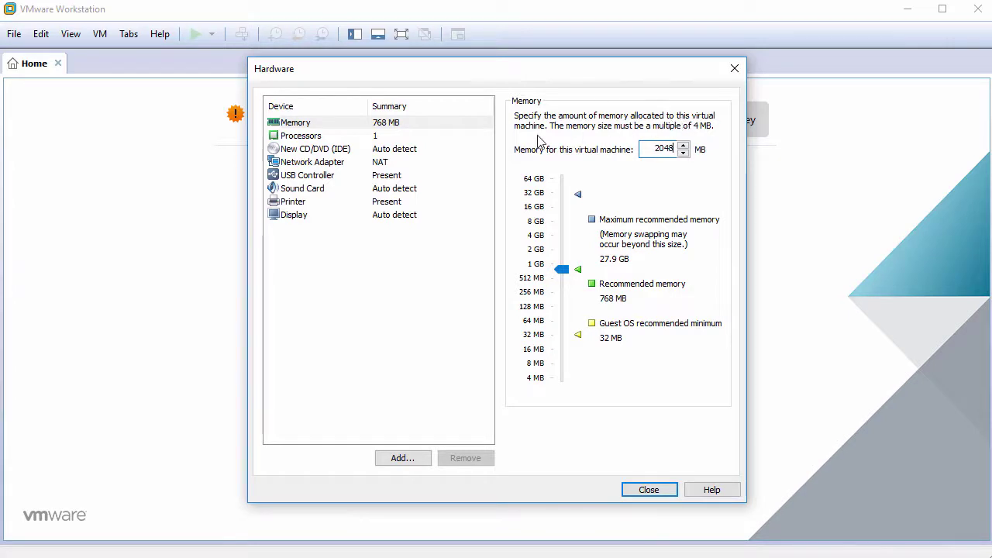
{"action": "left_click", "coordinate": [404, 140]}
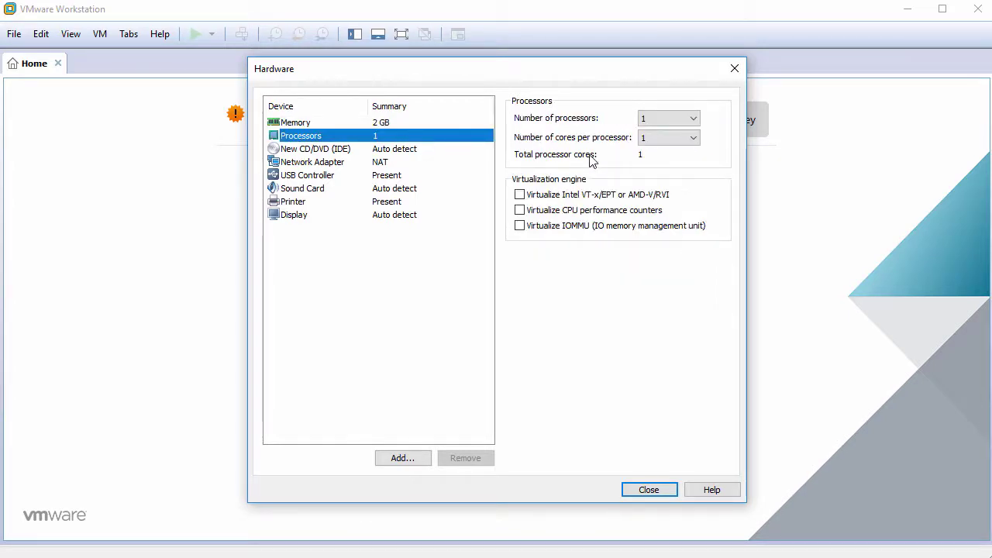
{"action": "left_click", "coordinate": [646, 140]}
{"action": "left_click", "coordinate": [663, 163]}
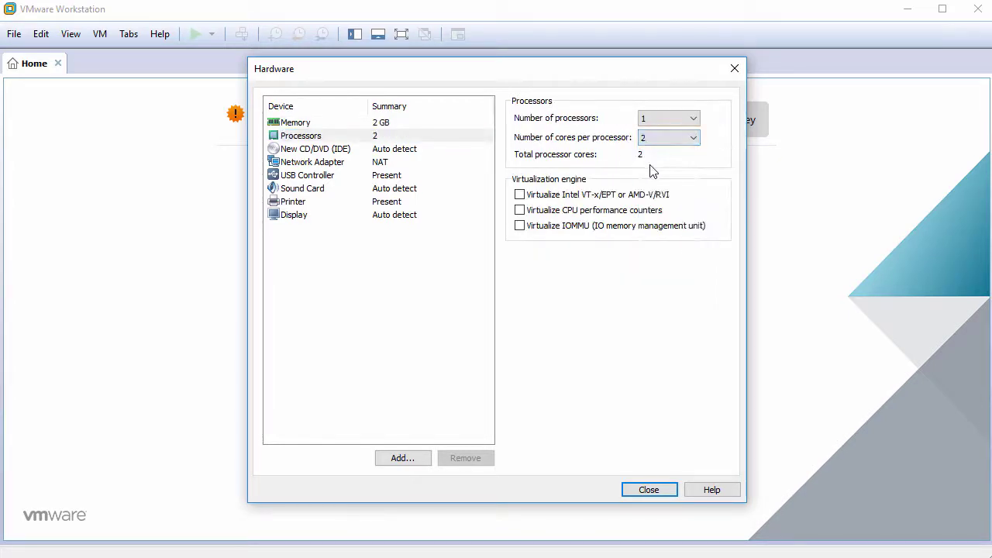
- Load the antergos-18.2-x86_64.iso image into the CD/DVD drive
{"action": "left_click", "coordinate": [414, 151]}
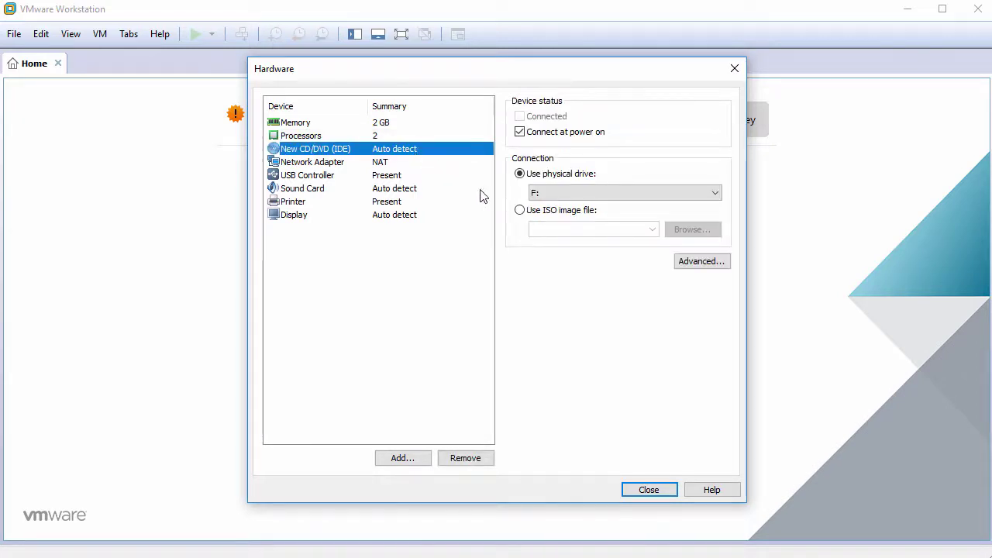
{"action": "left_click", "coordinate": [532, 217]}
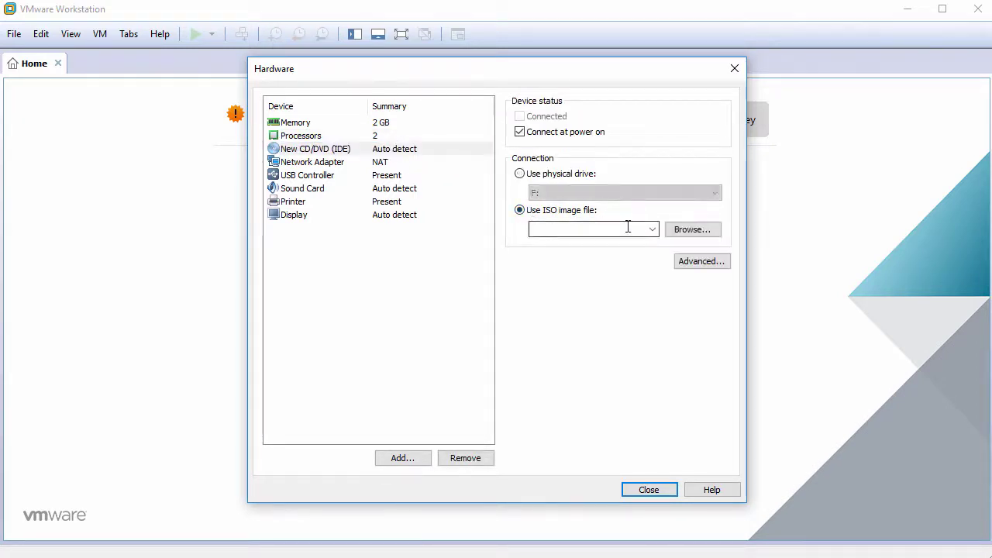
{"action": "left_click", "coordinate": [692, 232]}
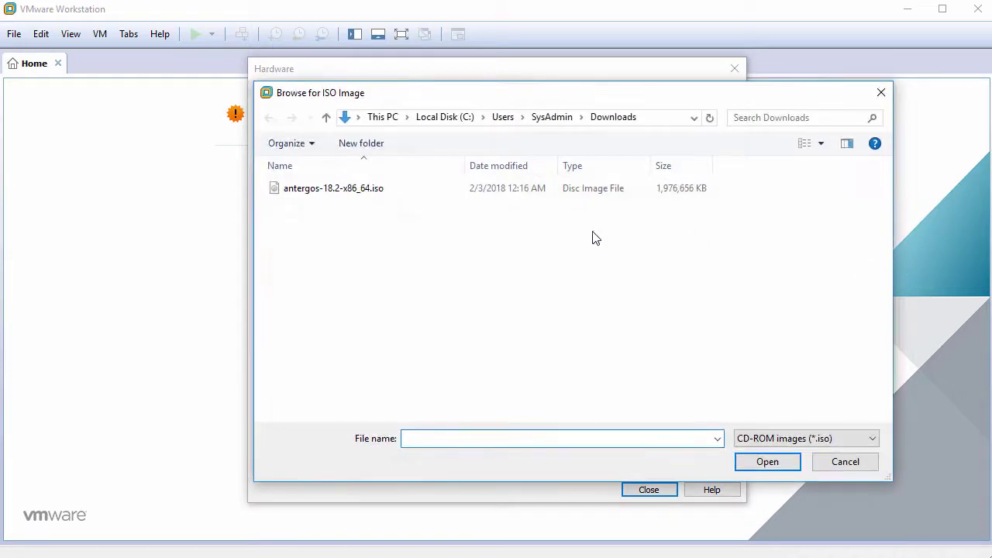
{"action": "left_click", "coordinate": [383, 193]}
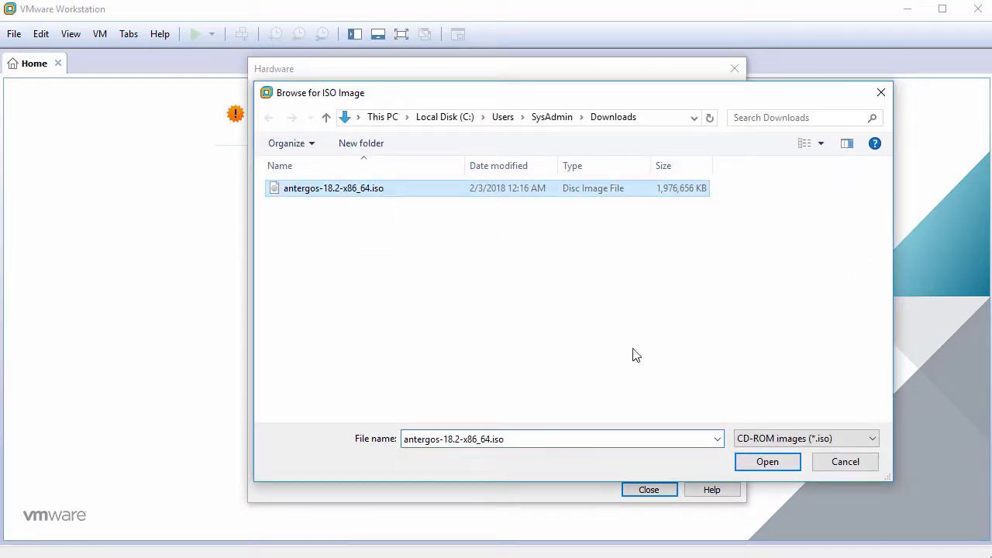
{"action": "left_click", "coordinate": [760, 462]}
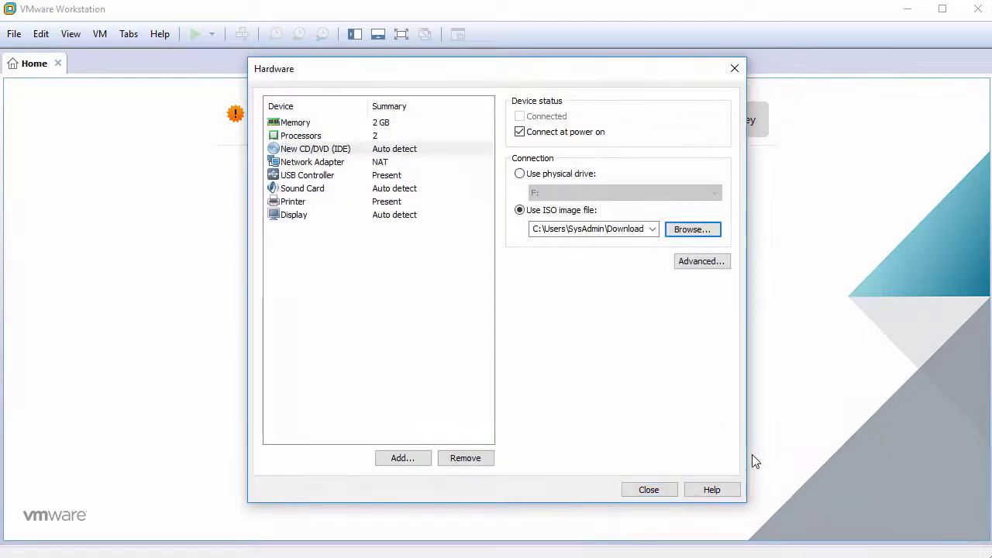
- Remove the USB Controller, Sound Card and Printer devices
{"action": "left_click", "coordinate": [322, 180]}
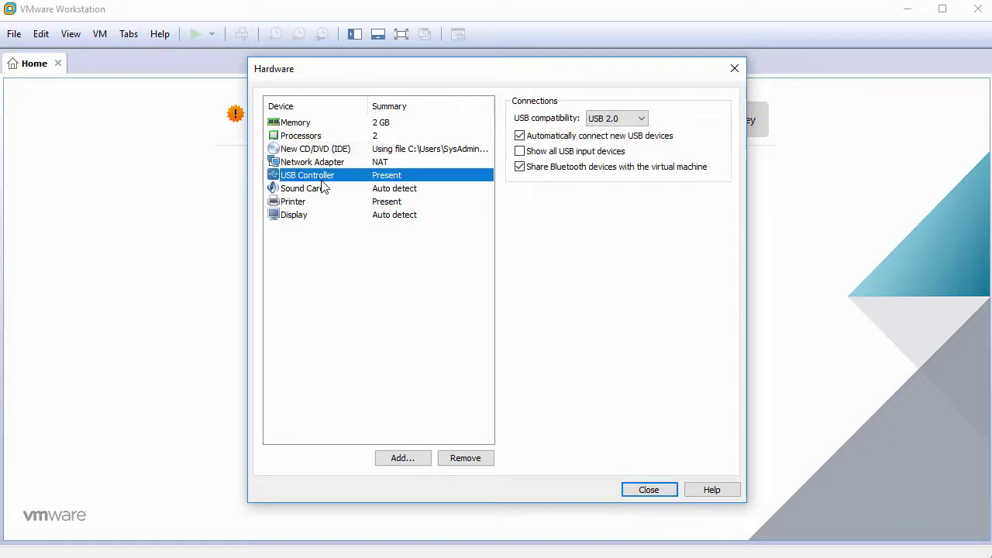
{"action": "left_click", "coordinate": [456, 461]}
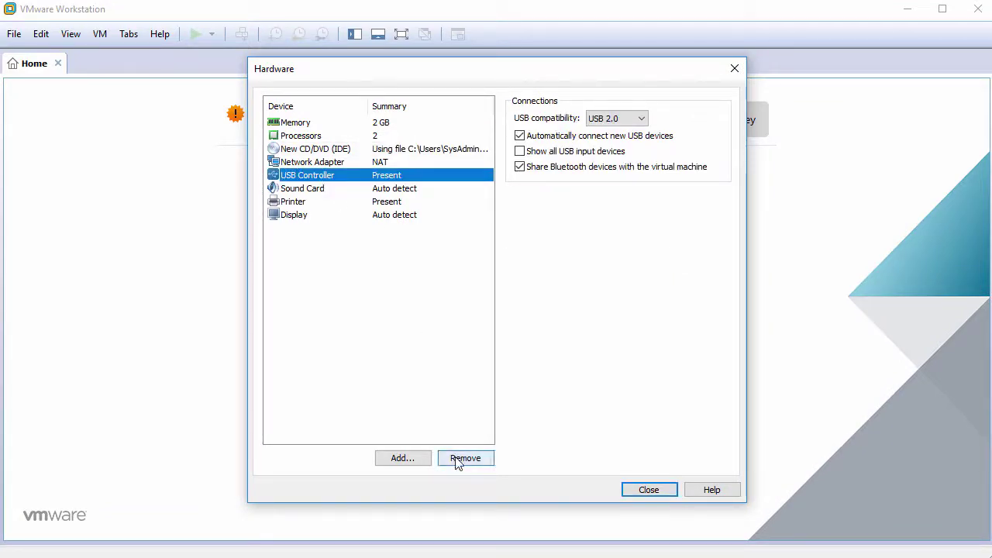
{"action": "left_click", "coordinate": [461, 459]}
{"action": "left_click", "coordinate": [461, 459]}
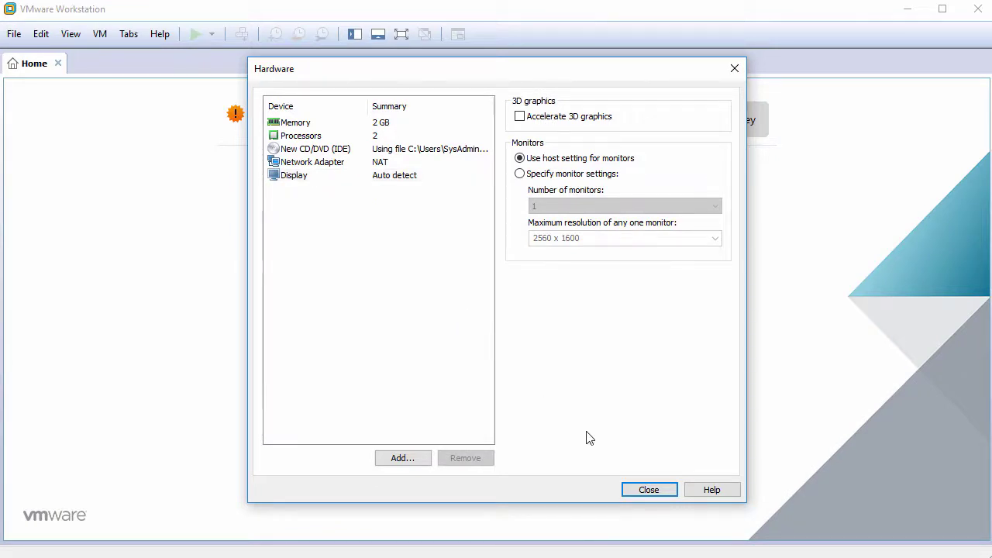
{"action": "left_click", "coordinate": [636, 489]}
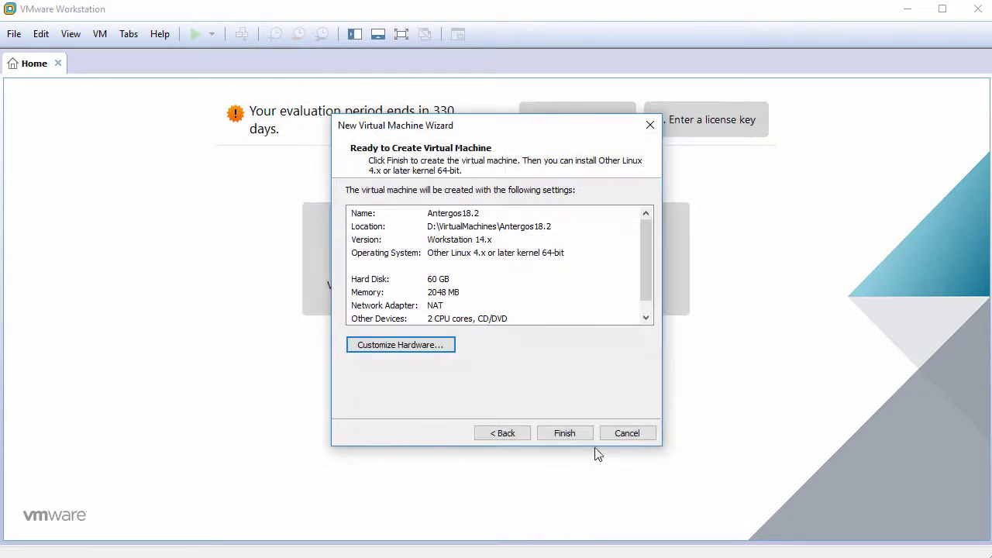
- Finish creating Antergos18.2, power it on, and focus the VM console
{"action": "left_click", "coordinate": [564, 434]}
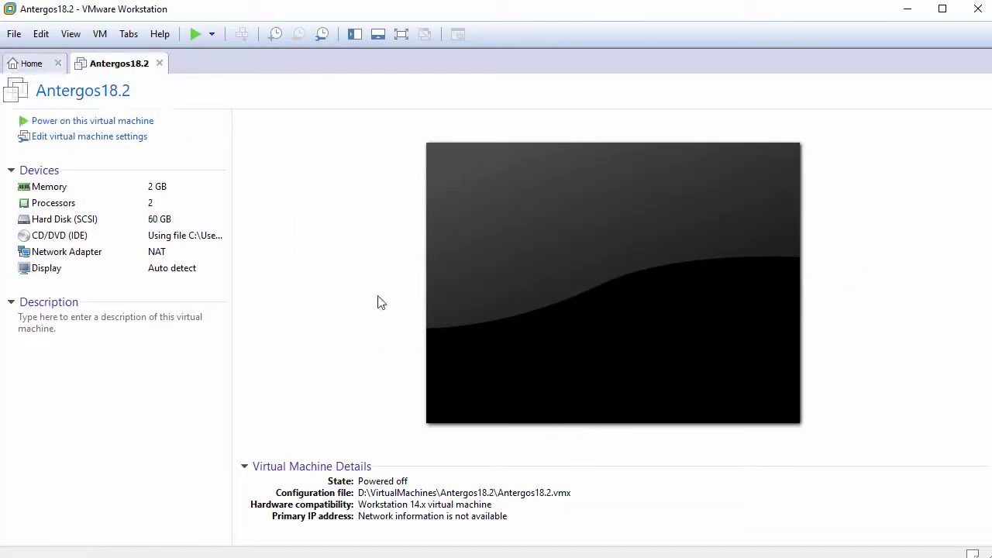
{"action": "left_click", "coordinate": [112, 124]}
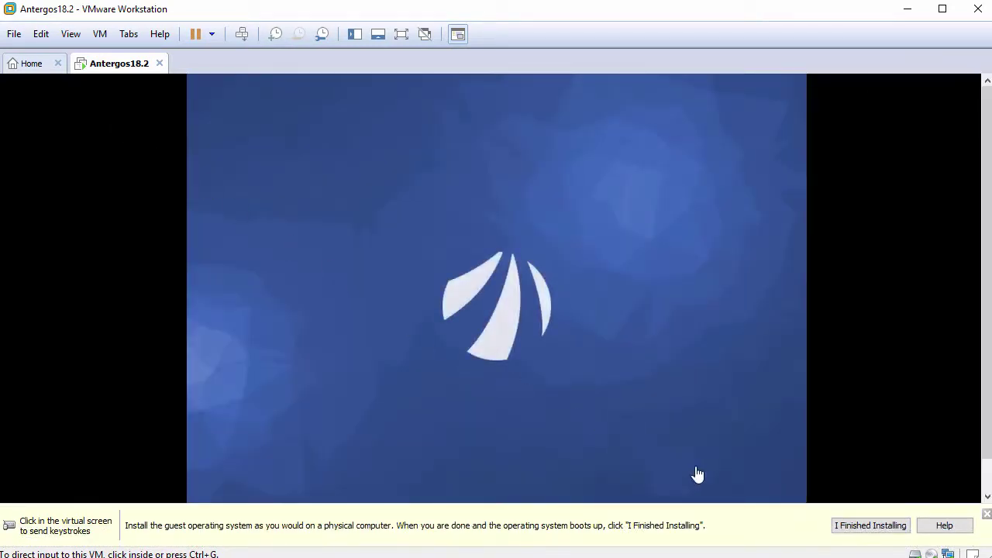
{"action": "left_click", "coordinate": [986, 515]}
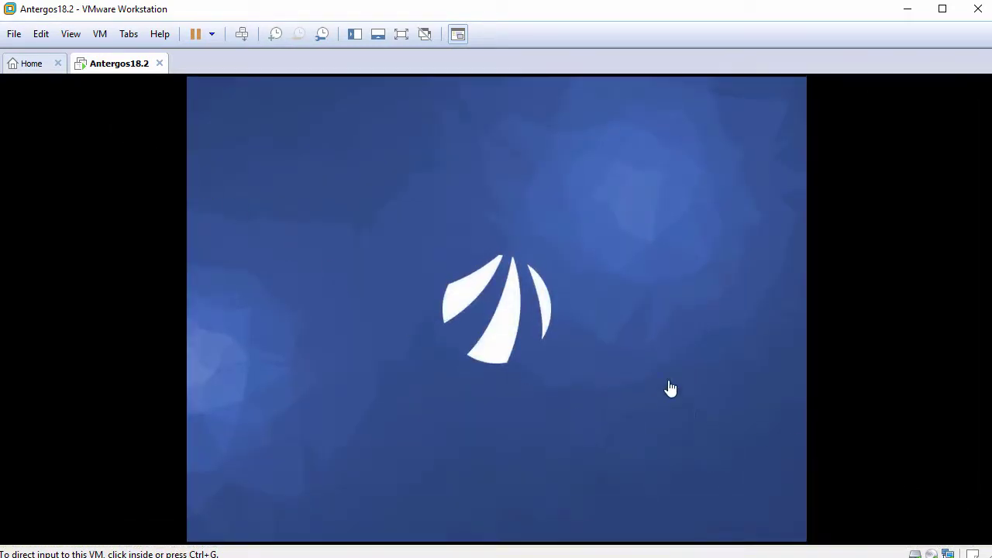
{"action": "left_click", "coordinate": [671, 390]}
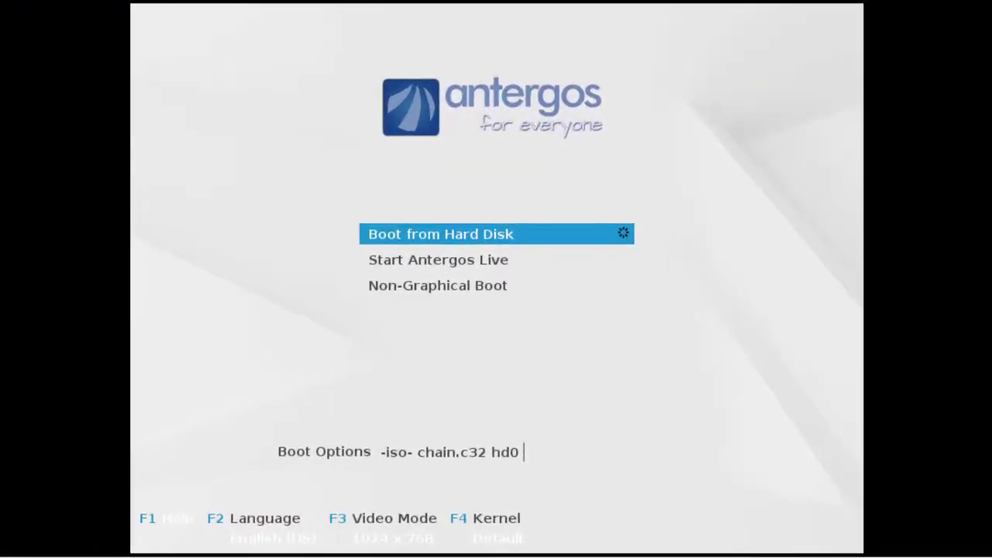
- Choose Start Antergos Live in the boot menu and boot it
{"action": "key", "text": "Down"}
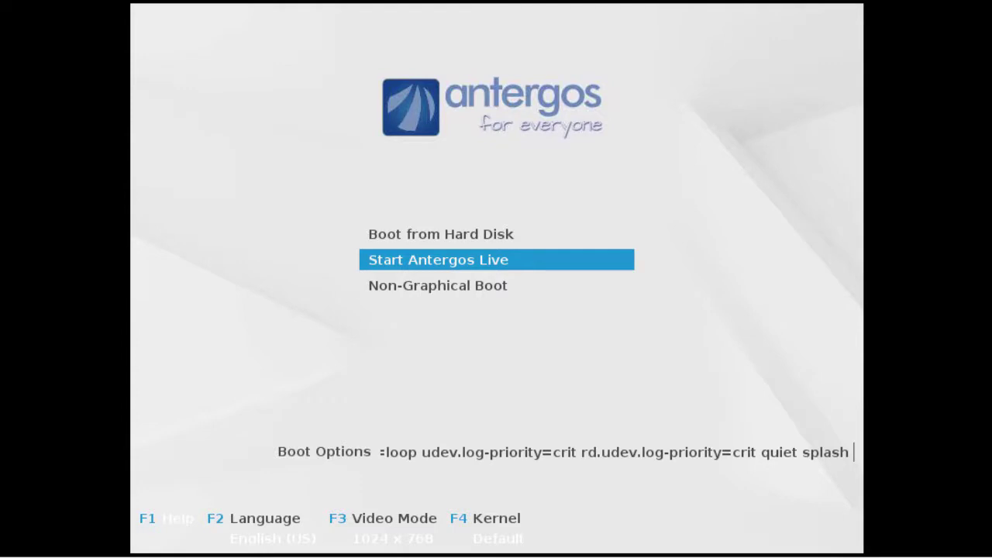
{"action": "key", "text": "Return"}
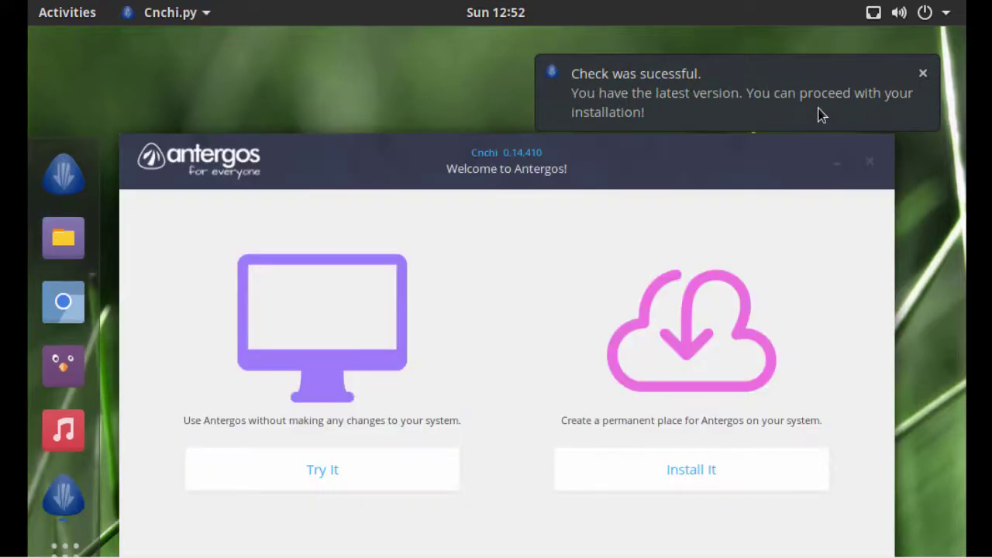
- Start the Cnchi installer and continue with English to the System Check page
{"action": "left_click_drag", "start_coordinate": [700, 153], "coordinate": [700, 75]}
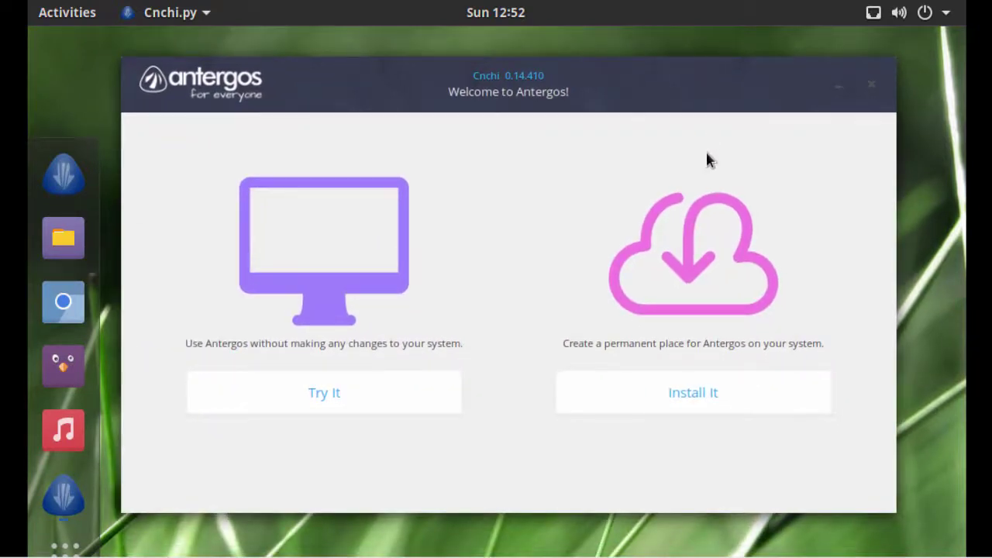
{"action": "left_click", "coordinate": [686, 390]}
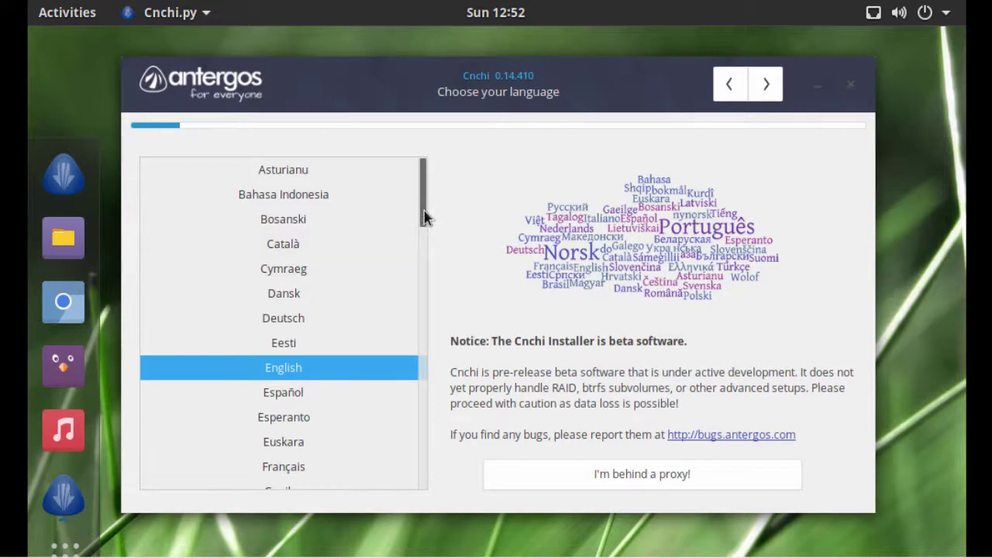
{"action": "left_click_drag", "start_coordinate": [423, 214], "coordinate": [425, 243]}
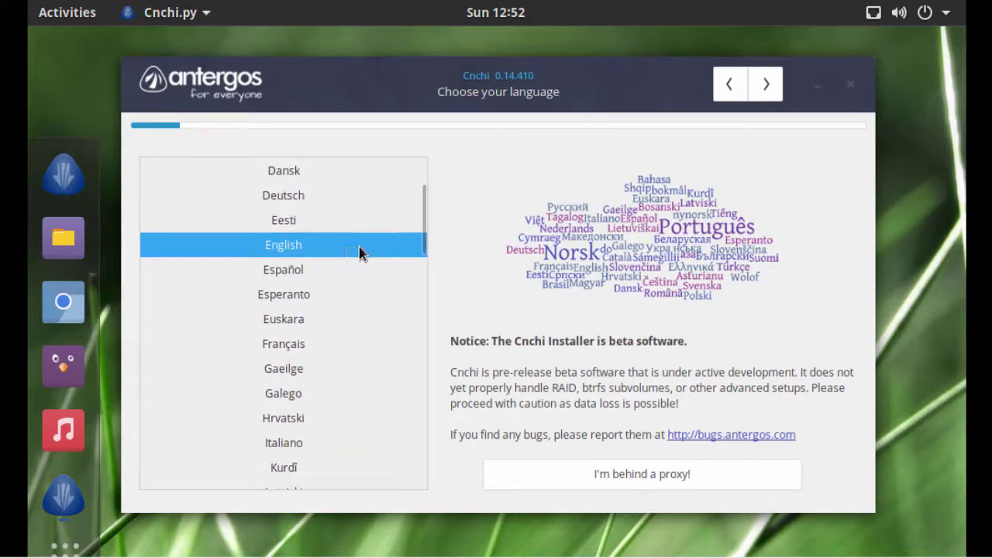
{"action": "left_click", "coordinate": [764, 87]}
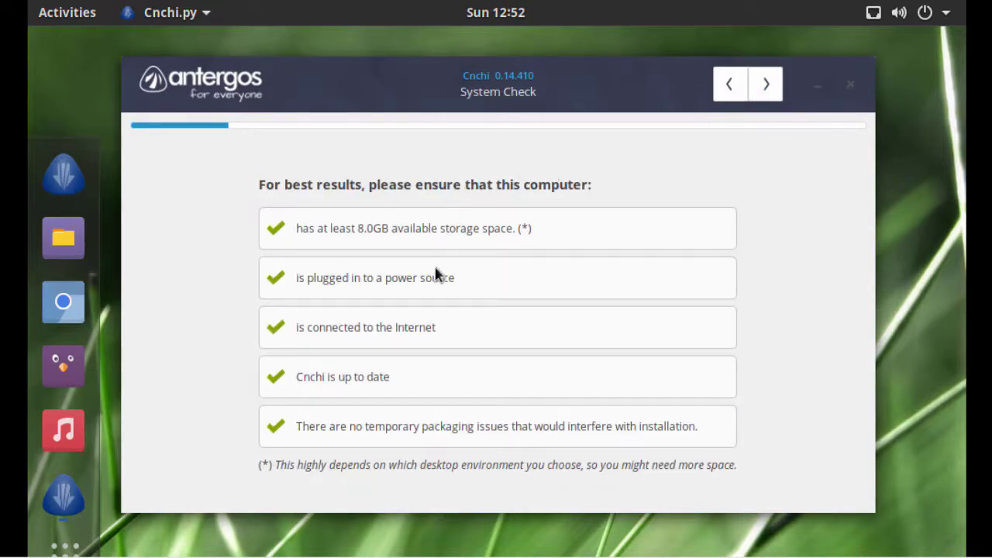
- Choose English (US), United States as location and keep the America/New_York timezone
{"action": "left_click", "coordinate": [776, 88]}
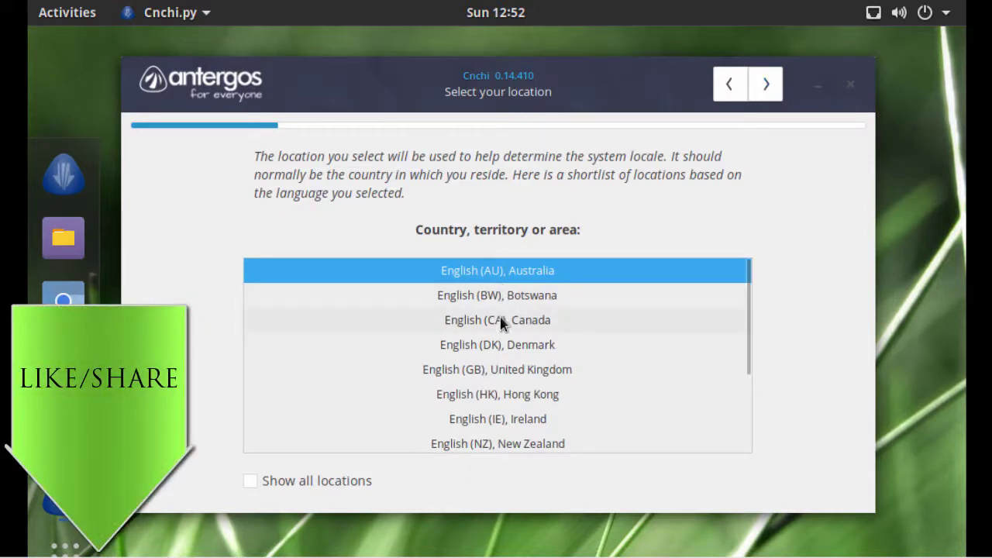
{"action": "left_click_drag", "start_coordinate": [750, 331], "coordinate": [746, 418]}
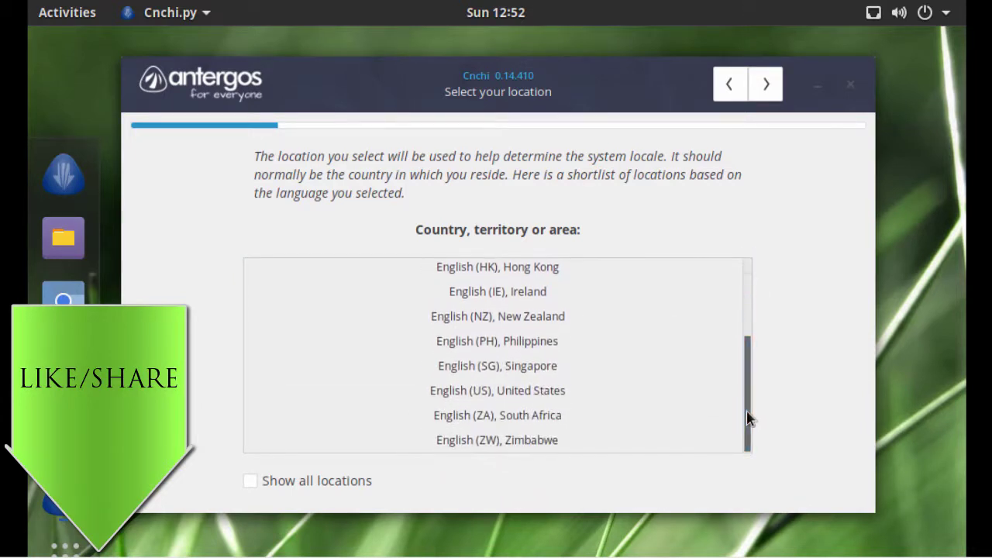
{"action": "left_click", "coordinate": [542, 392]}
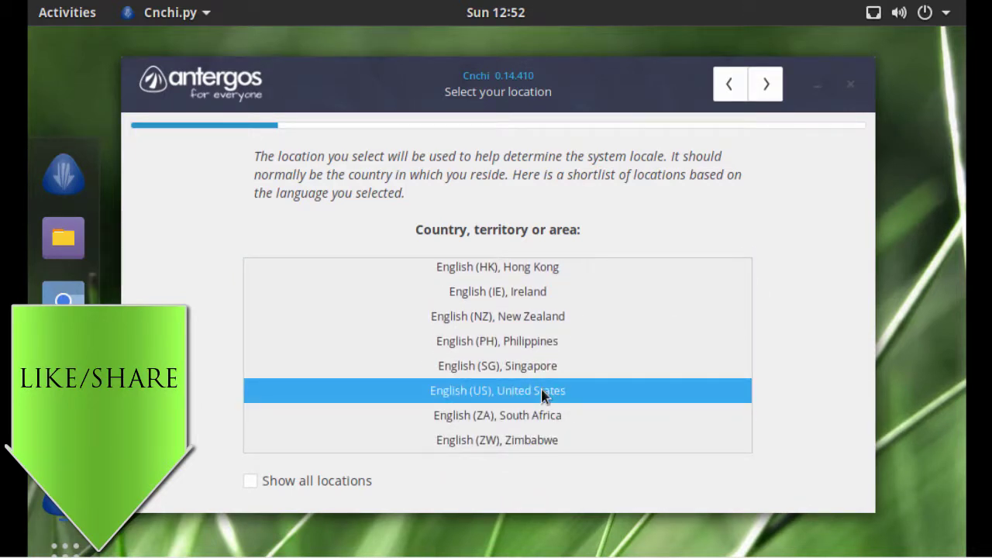
{"action": "left_click", "coordinate": [765, 87]}
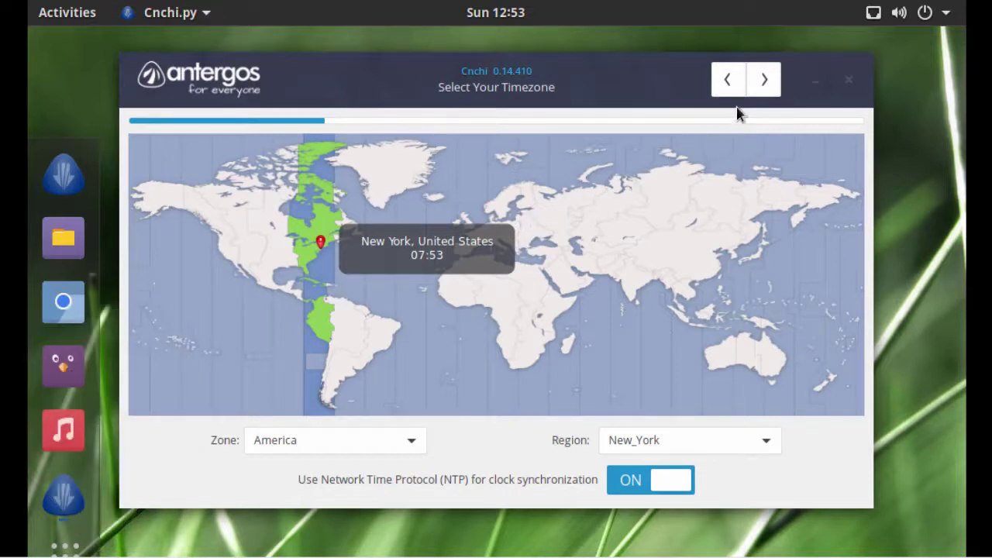
{"action": "left_click", "coordinate": [765, 87]}
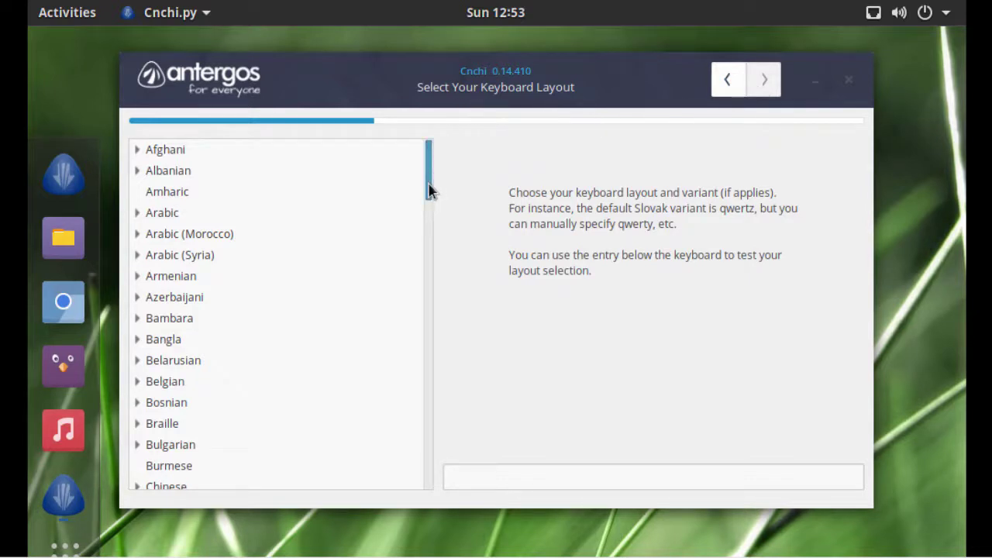
- Select the English (US) keyboard layout and continue
{"action": "left_click_drag", "start_coordinate": [428, 195], "coordinate": [462, 249]}
{"action": "left_click", "coordinate": [217, 364]}
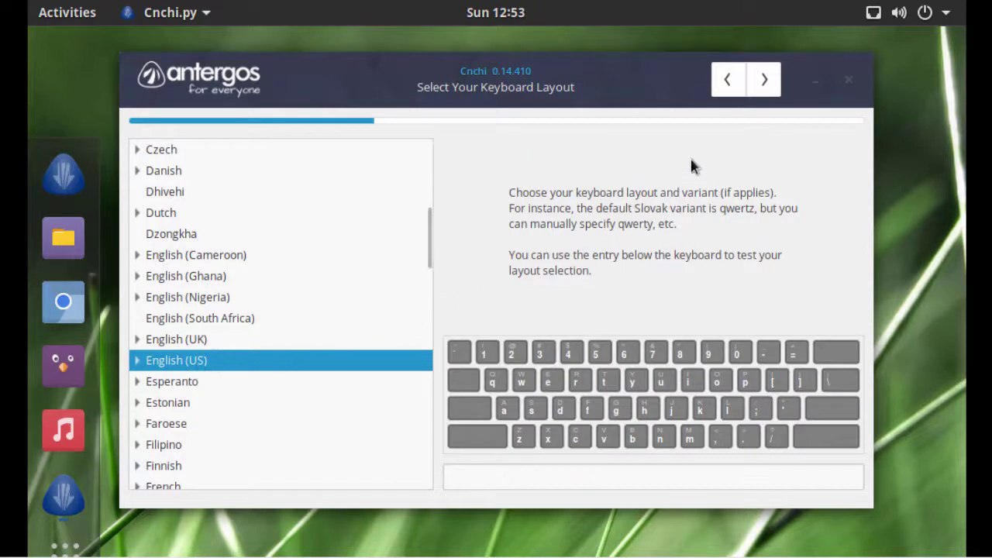
{"action": "left_click", "coordinate": [764, 81]}
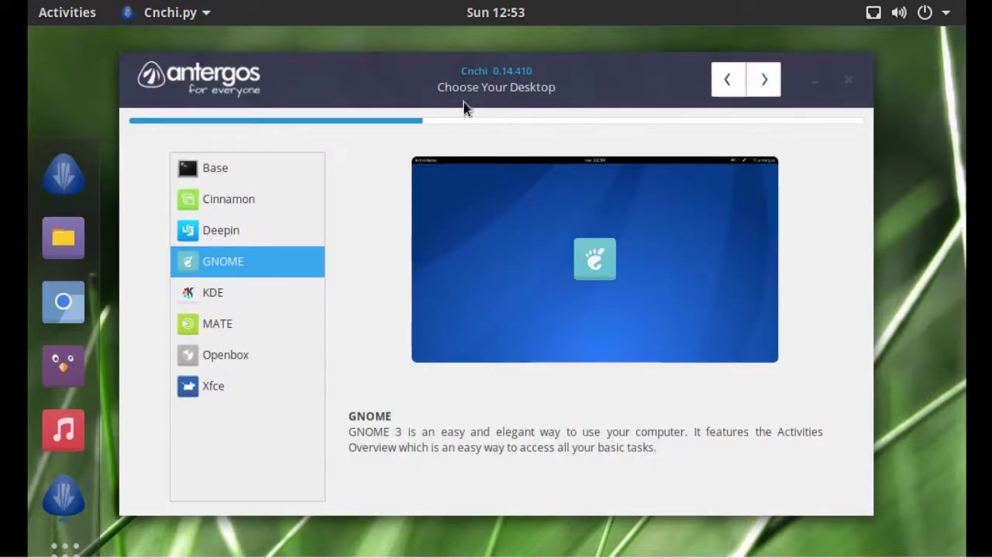
- Preview Base, Cinnamon, Deepin, GNOME, KDE, MATE, Openbox and Xfce, then choose GNOME
{"action": "left_click", "coordinate": [248, 177]}
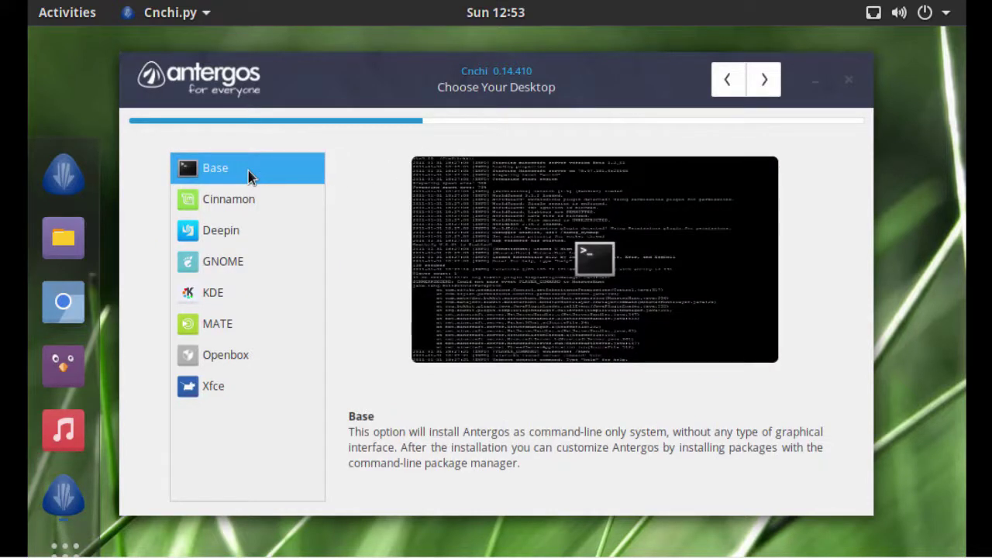
{"action": "left_click", "coordinate": [244, 197]}
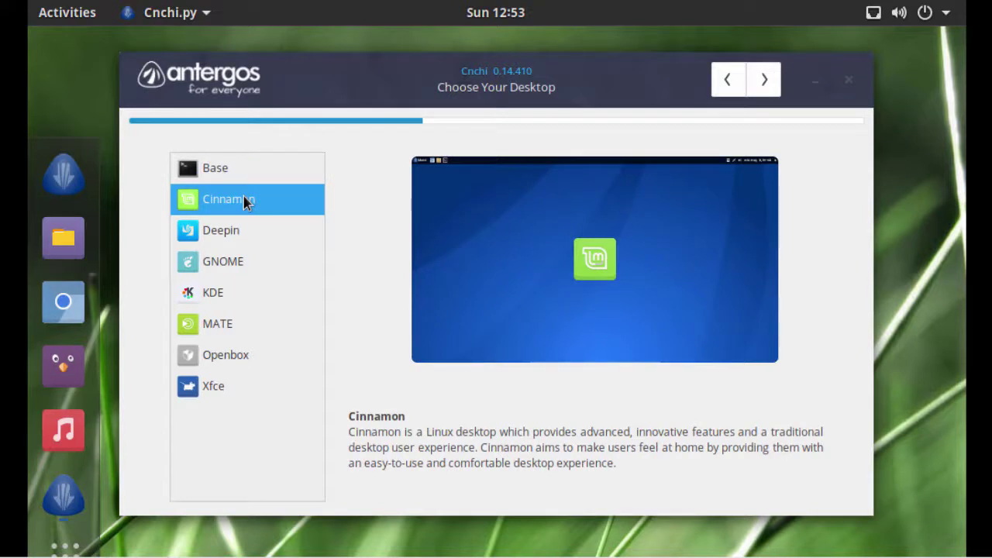
{"action": "left_click", "coordinate": [239, 230]}
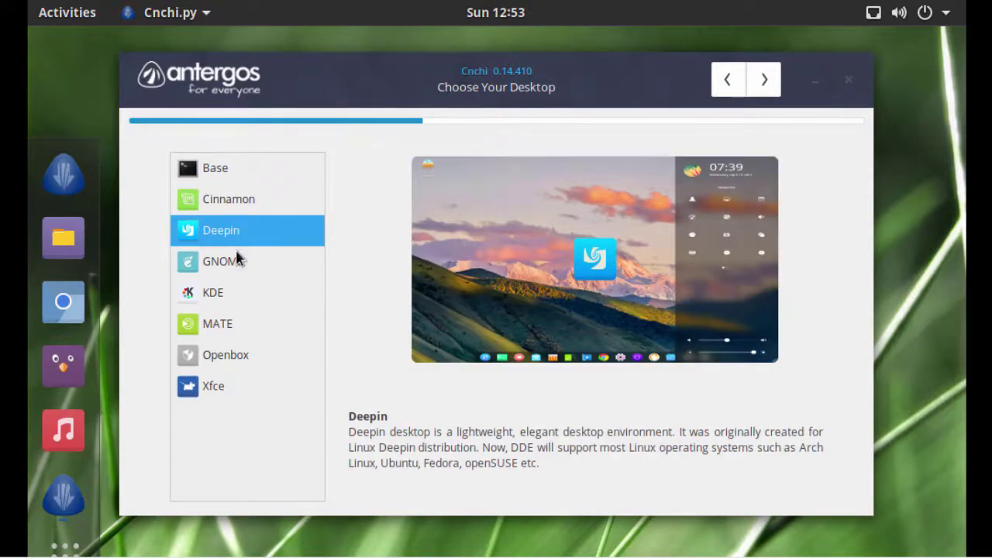
{"action": "left_click", "coordinate": [234, 262]}
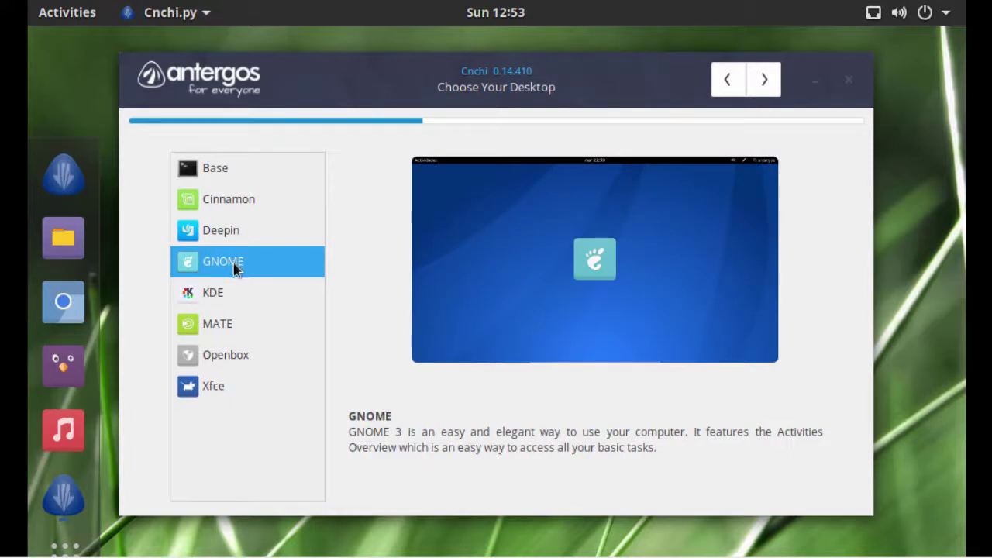
{"action": "left_click", "coordinate": [224, 299]}
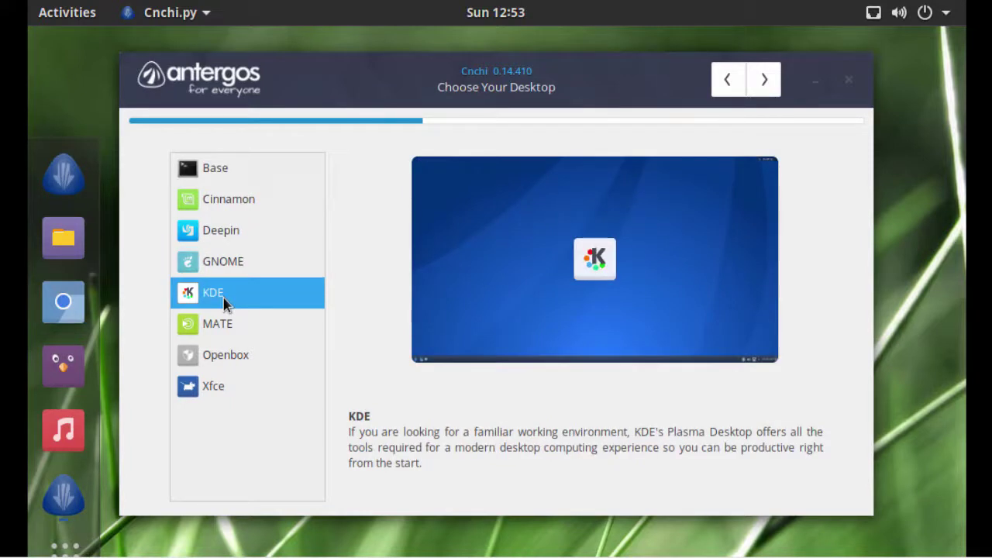
{"action": "left_click", "coordinate": [220, 327]}
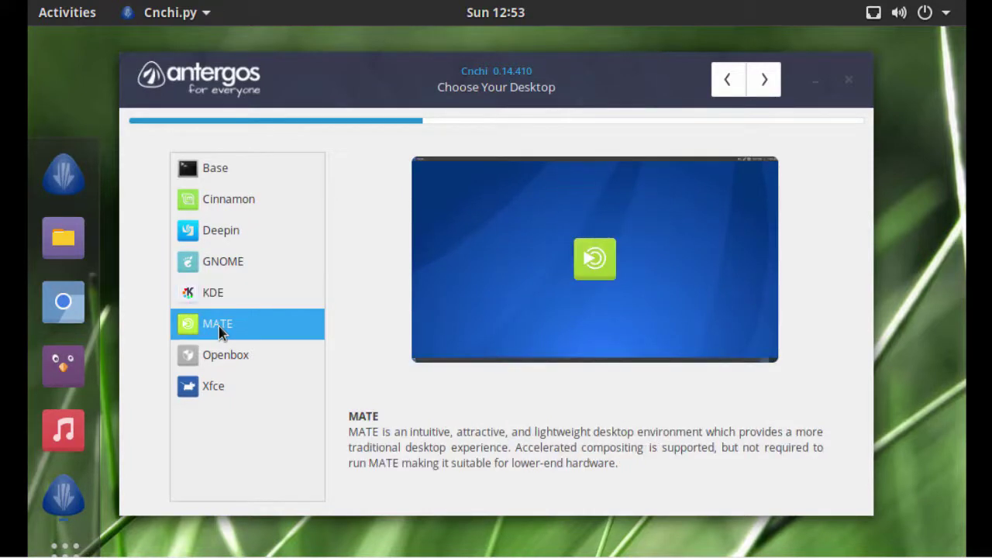
{"action": "left_click", "coordinate": [220, 358]}
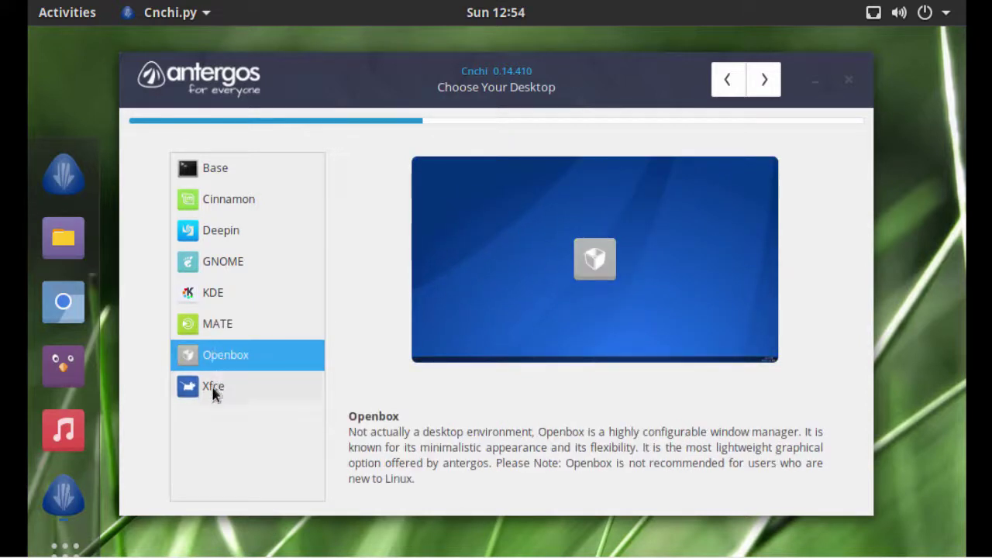
{"action": "left_click", "coordinate": [215, 392]}
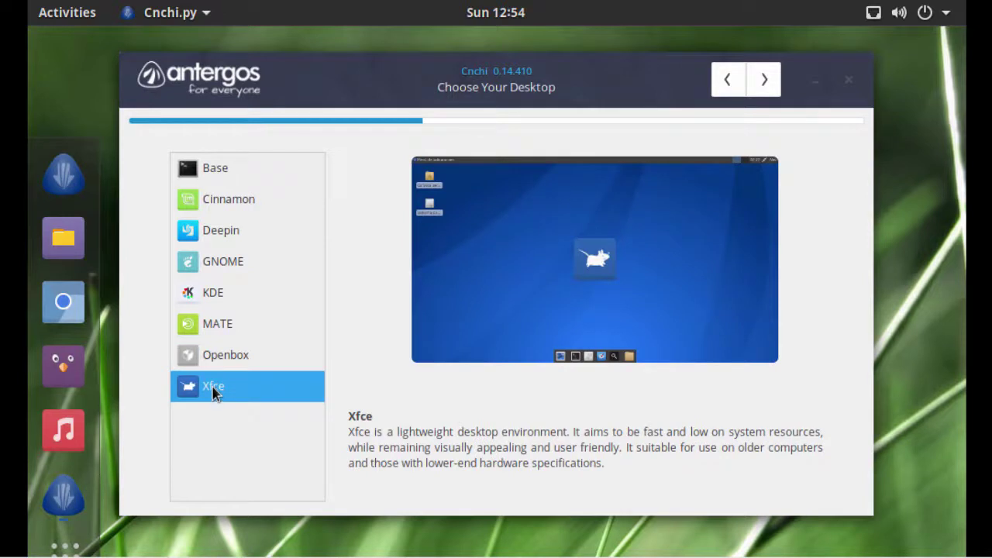
{"action": "left_click", "coordinate": [250, 271]}
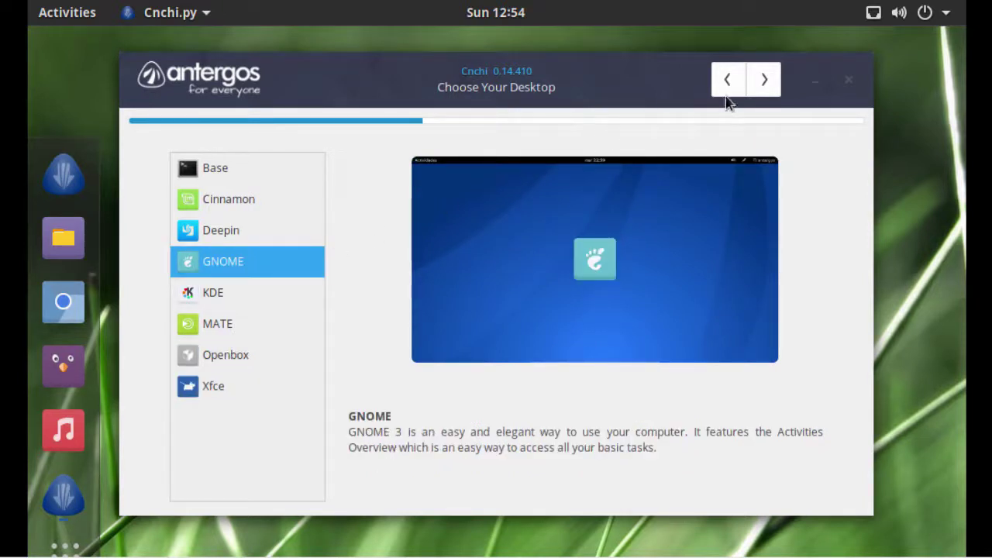
{"action": "left_click", "coordinate": [764, 81]}
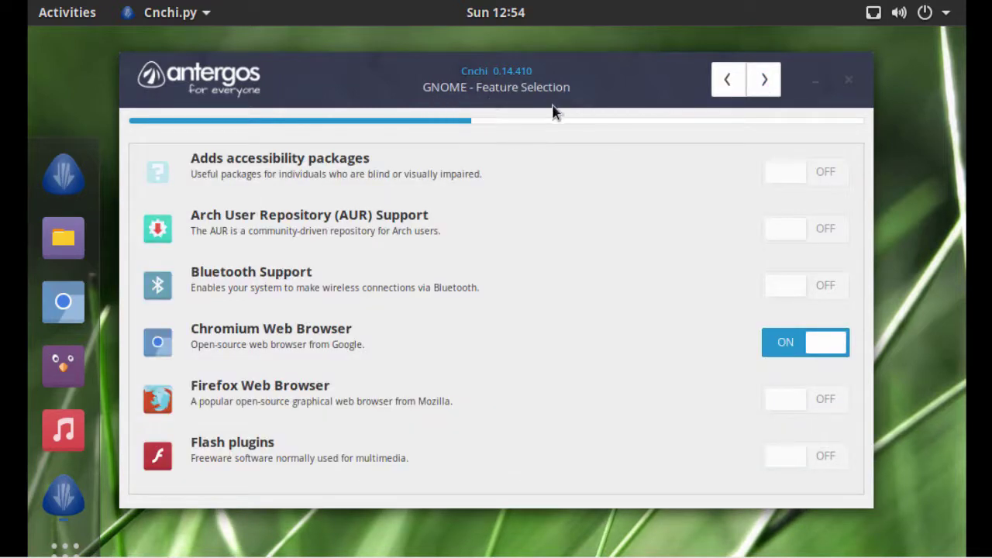
- Switch on AUR Support, LibreOffice and SSH Service, then dismiss the AUR disclaimer
{"action": "left_click", "coordinate": [825, 232]}
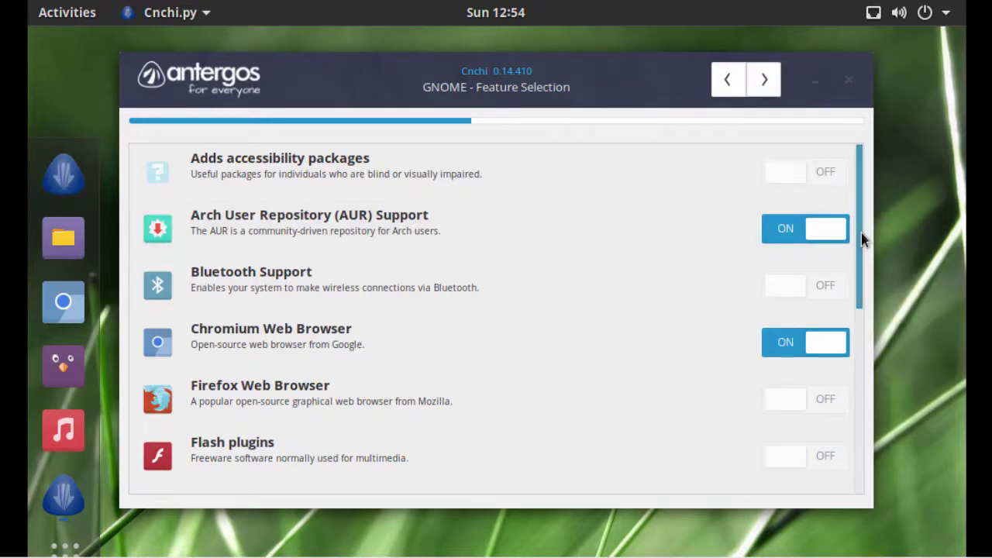
{"action": "scroll", "coordinate": [862, 237], "scroll_direction": "down", "scroll_amount": 2}
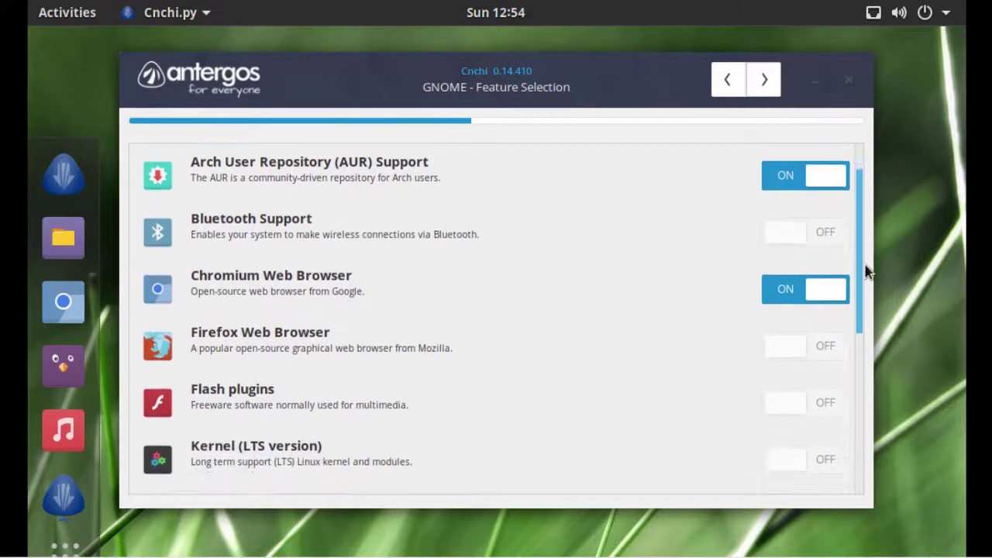
{"action": "left_click_drag", "start_coordinate": [866, 272], "coordinate": [862, 358]}
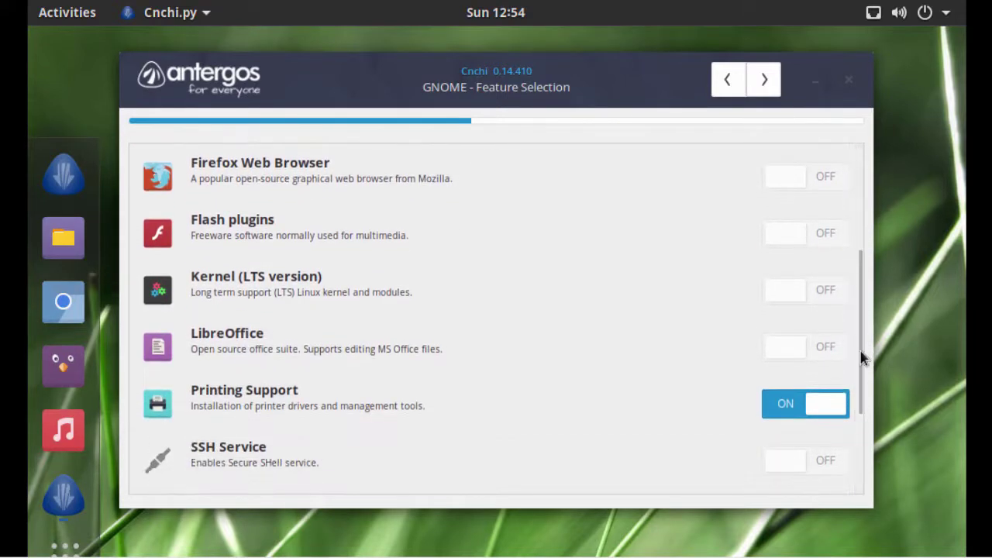
{"action": "left_click", "coordinate": [823, 350]}
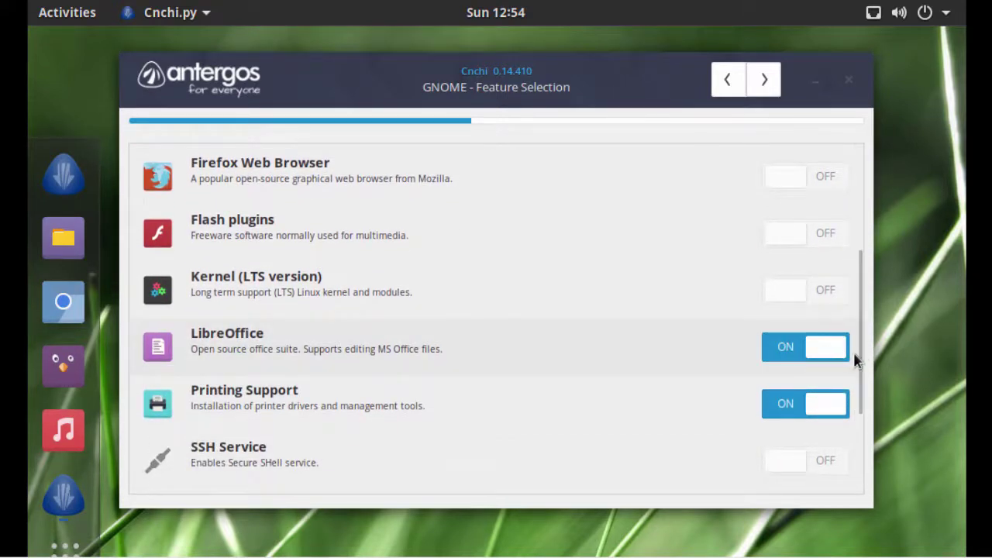
{"action": "left_click_drag", "start_coordinate": [863, 364], "coordinate": [861, 409]}
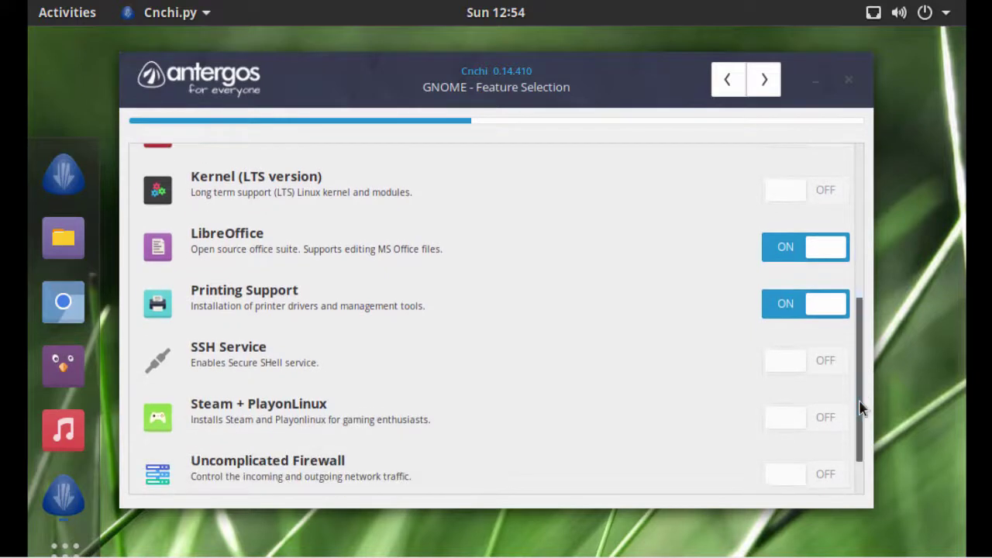
{"action": "left_click", "coordinate": [829, 363]}
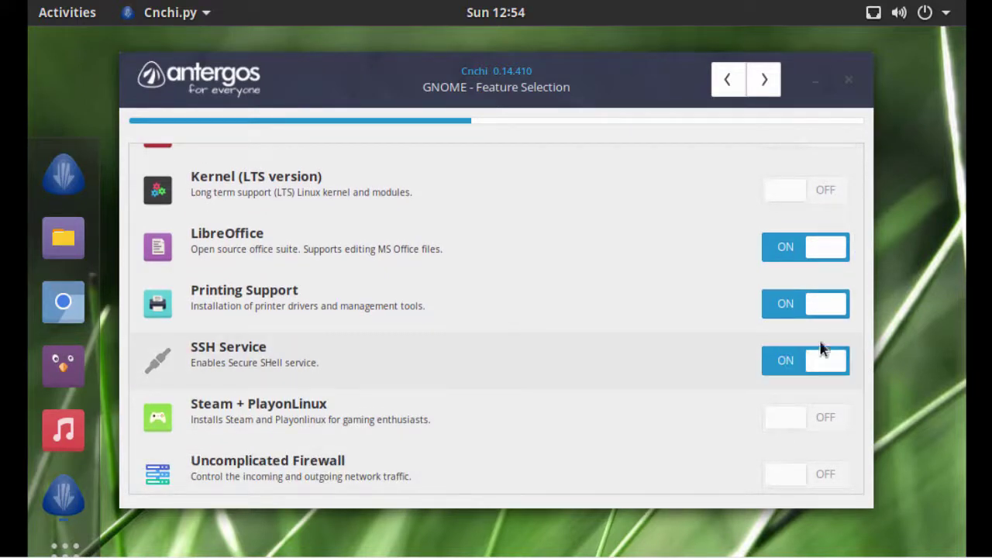
{"action": "left_click", "coordinate": [765, 81]}
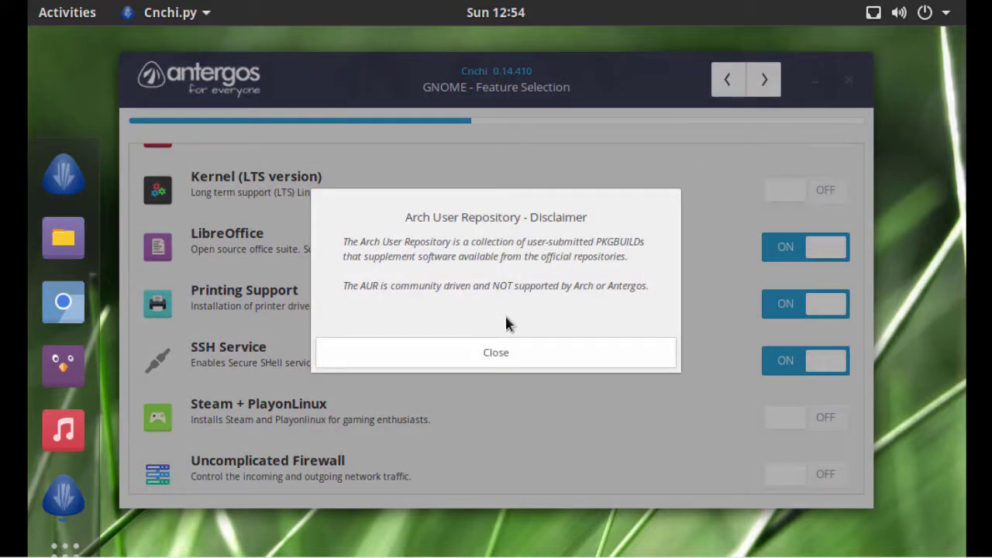
{"action": "left_click", "coordinate": [483, 353]}
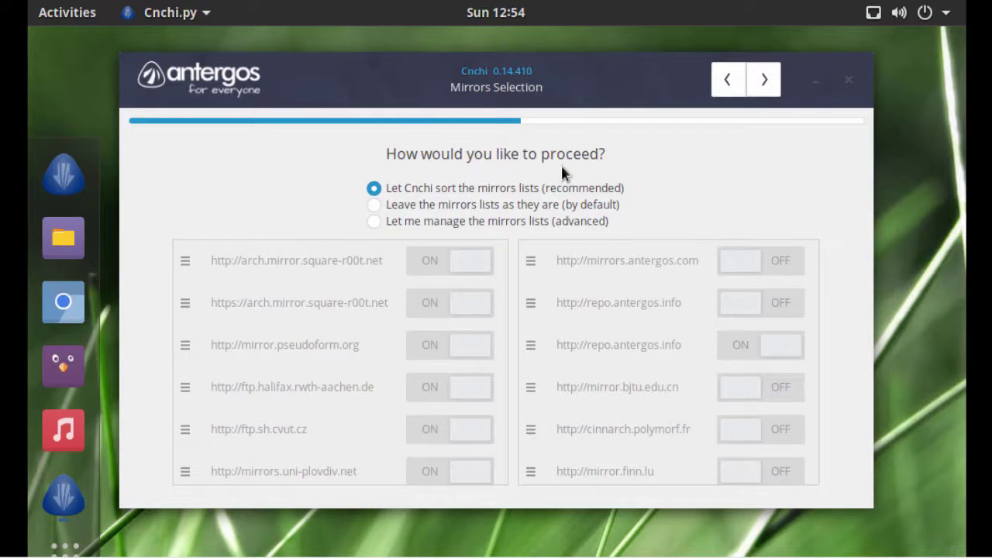
- Keep default mirrors, erase the 64 GB disk, and confirm the installation summary
{"action": "left_click", "coordinate": [407, 205]}
{"action": "left_click", "coordinate": [762, 83]}
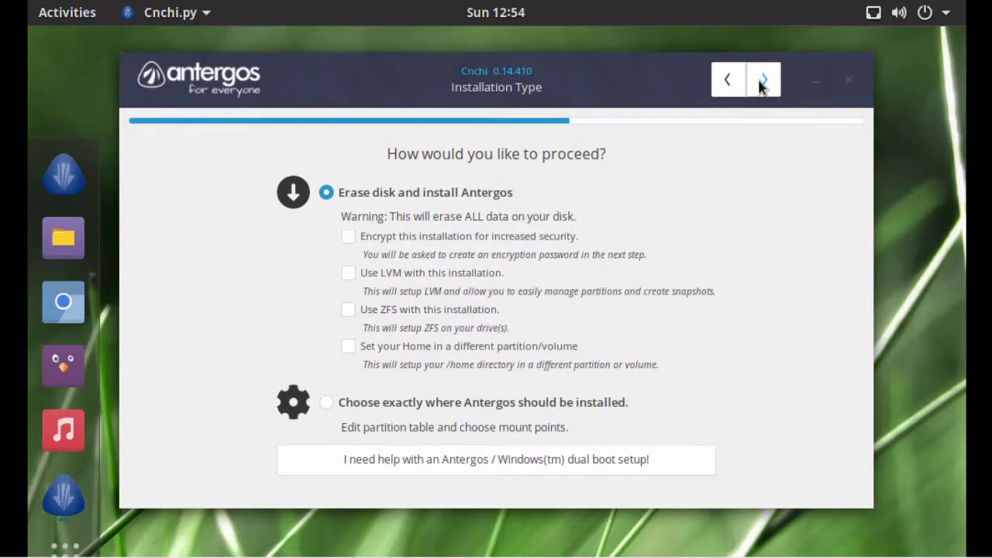
{"action": "left_click", "coordinate": [762, 84]}
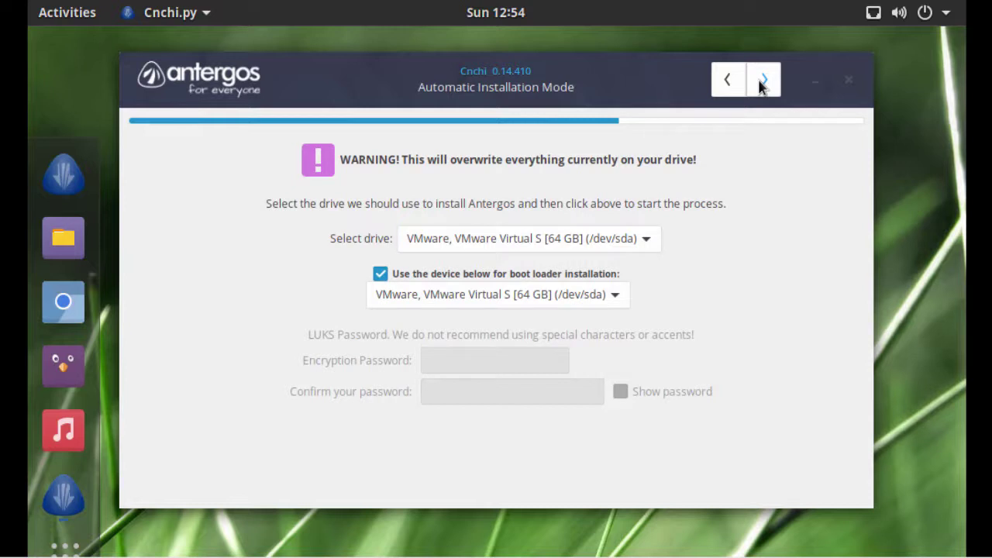
{"action": "left_click", "coordinate": [762, 83]}
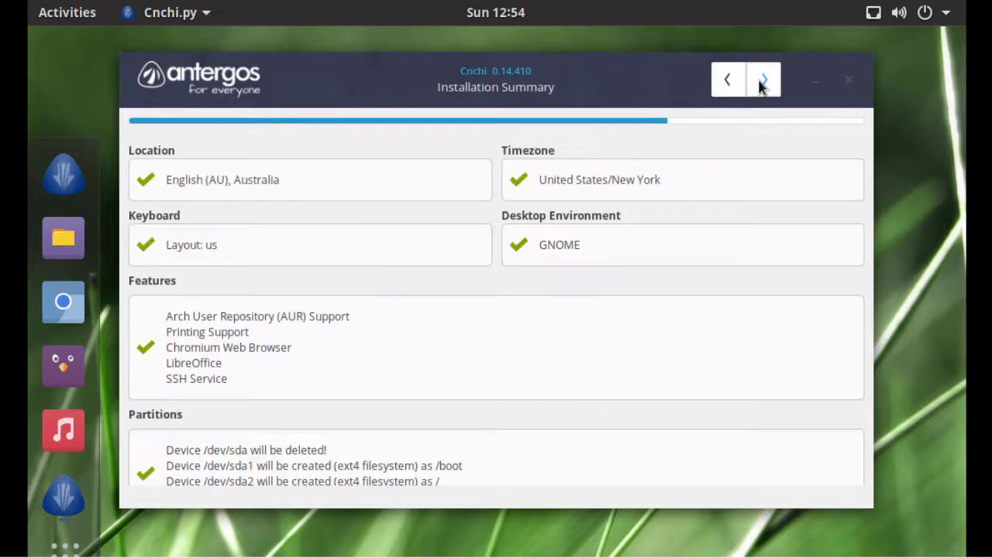
{"action": "left_click", "coordinate": [762, 82]}
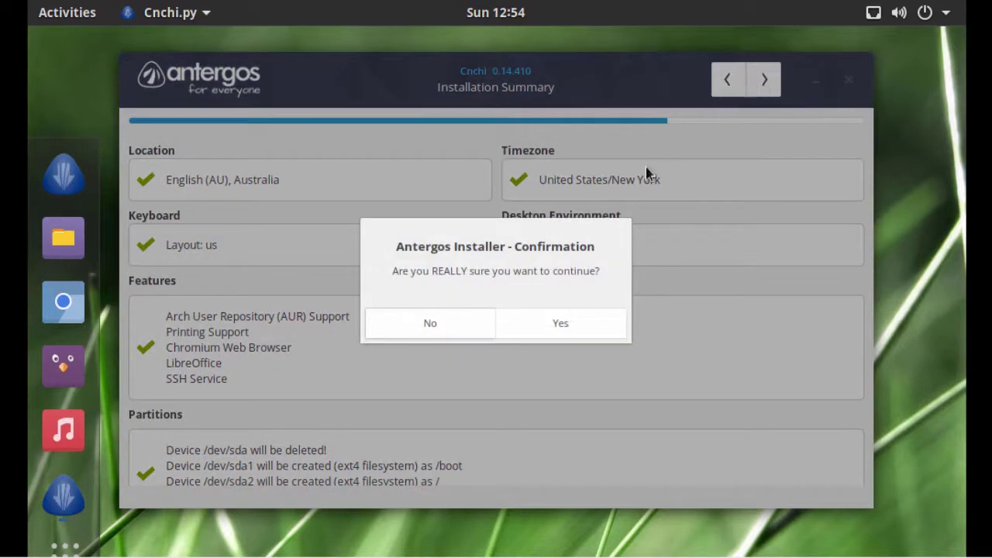
{"action": "left_click", "coordinate": [526, 321]}
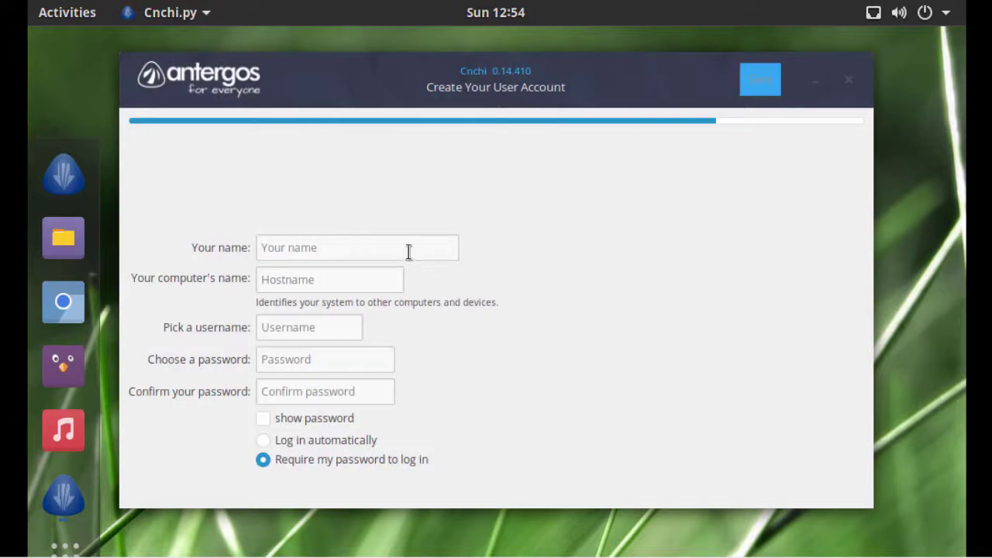
- Enter the full name, hostname antergos2018, username and matching password, then start installing
{"action": "left_click", "coordinate": [407, 248]}
{"action": "type", "text": "J"}
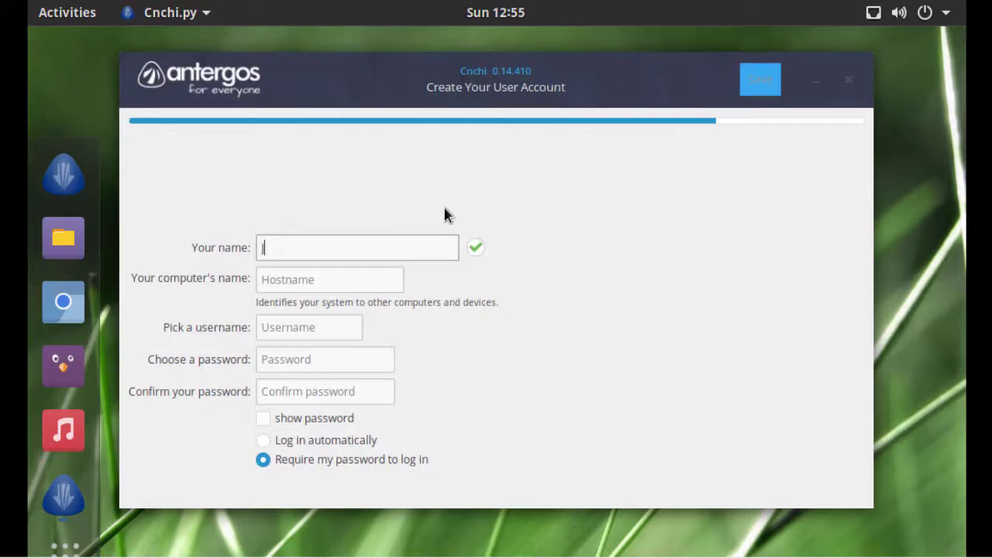
{"action": "type", "text": "ohn Smith"}
{"action": "key", "text": "Tab"}
{"action": "type", "text": "anterg"}
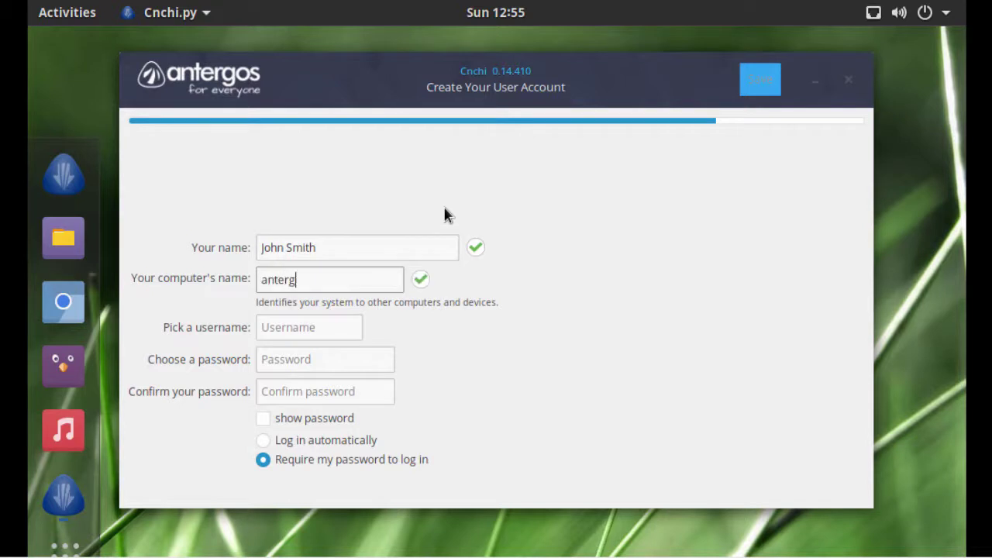
{"action": "type", "text": "os2018"}
{"action": "key", "text": "Tab"}
{"action": "type", "text": "john"}
{"action": "key", "text": "Tab"}
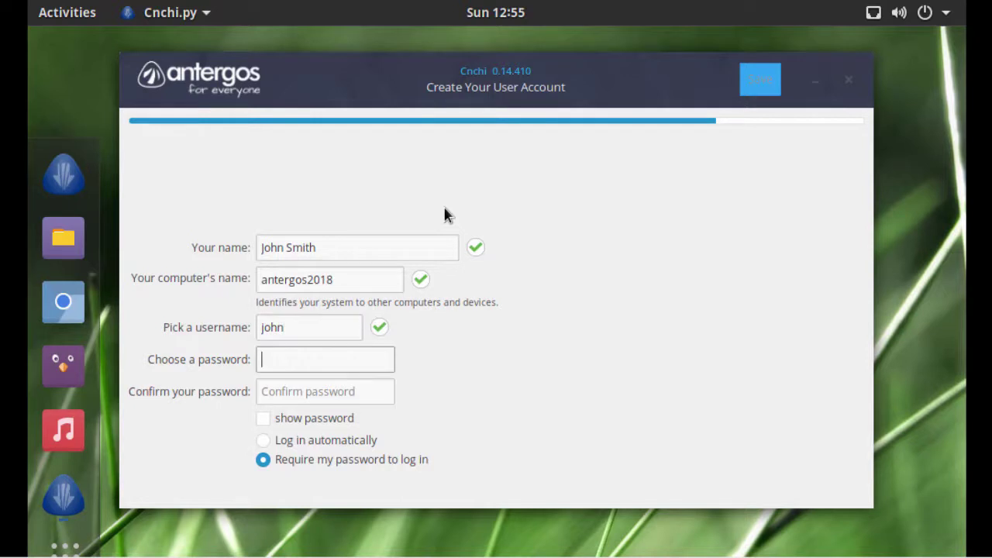
{"action": "type", "text": "•••••••••••"}
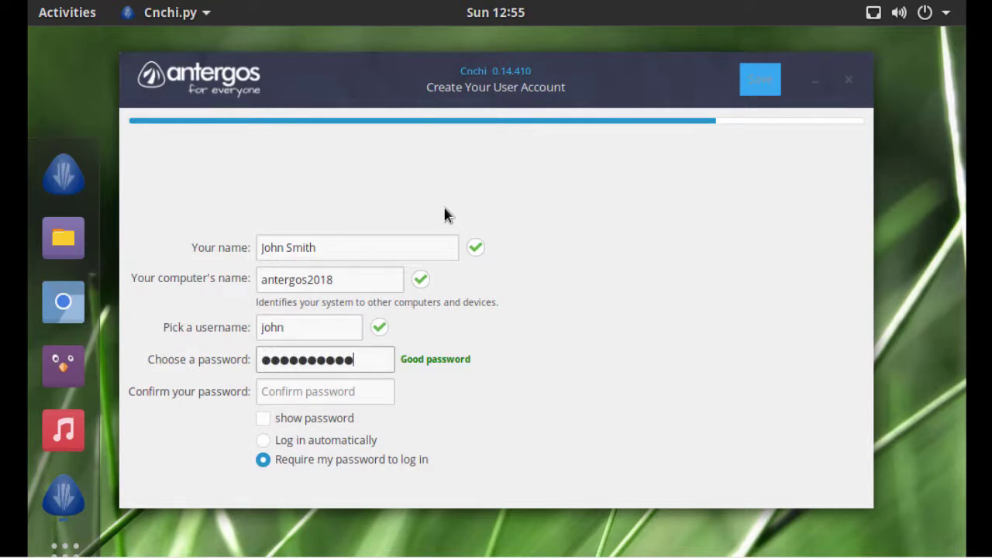
{"action": "key", "text": "Tab"}
{"action": "type", "text": "•••••••"}
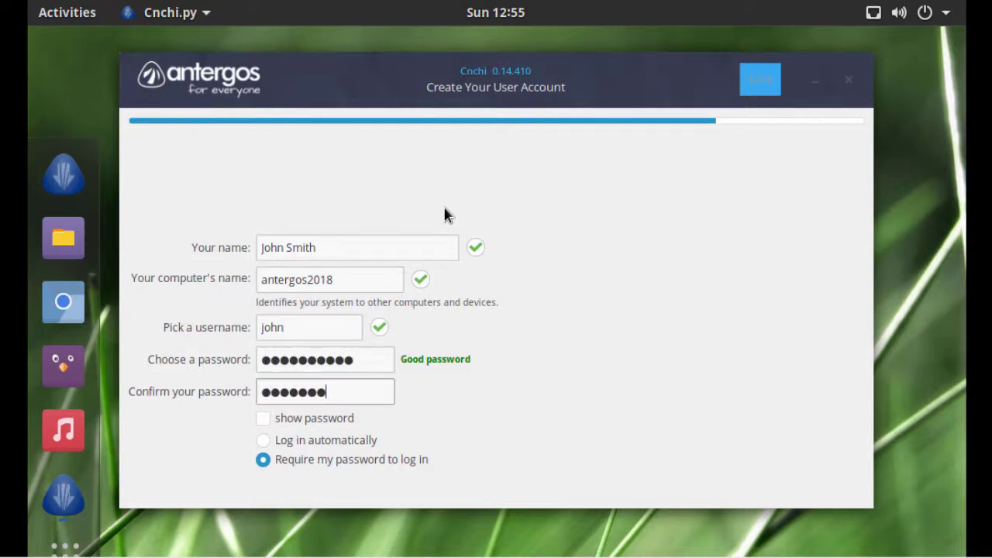
{"action": "type", "text": "••••"}
{"action": "left_click", "coordinate": [759, 81]}
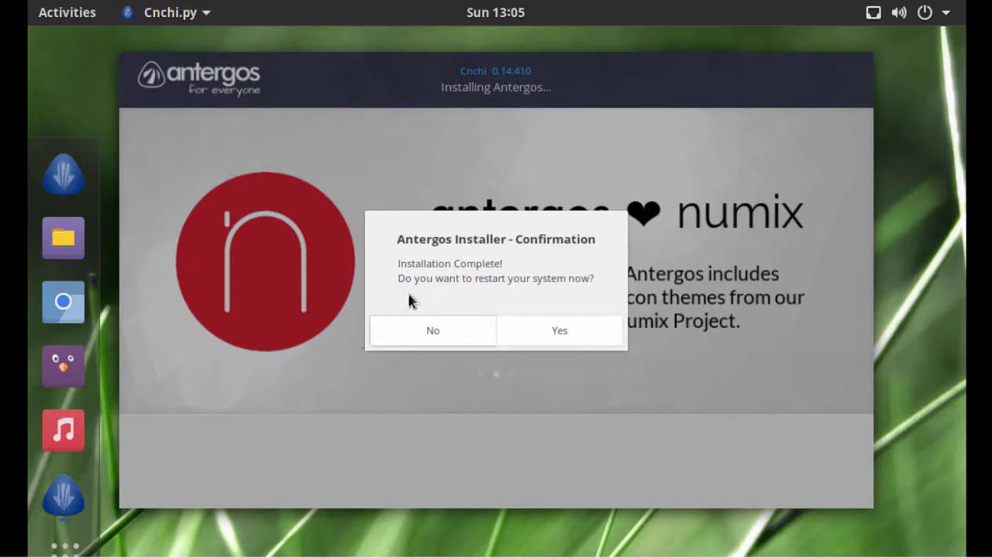
- Restart the system now that the Antergos installation is complete
{"action": "left_click", "coordinate": [570, 333]}
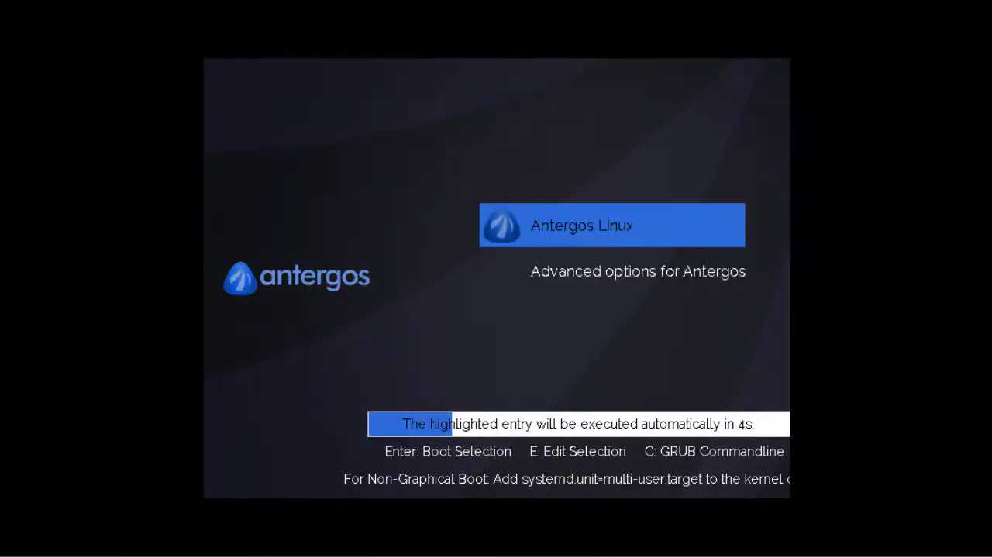
- Boot Antergos Linux from GRUB and log in as the new user with the account password
{"action": "key", "text": "Return"}
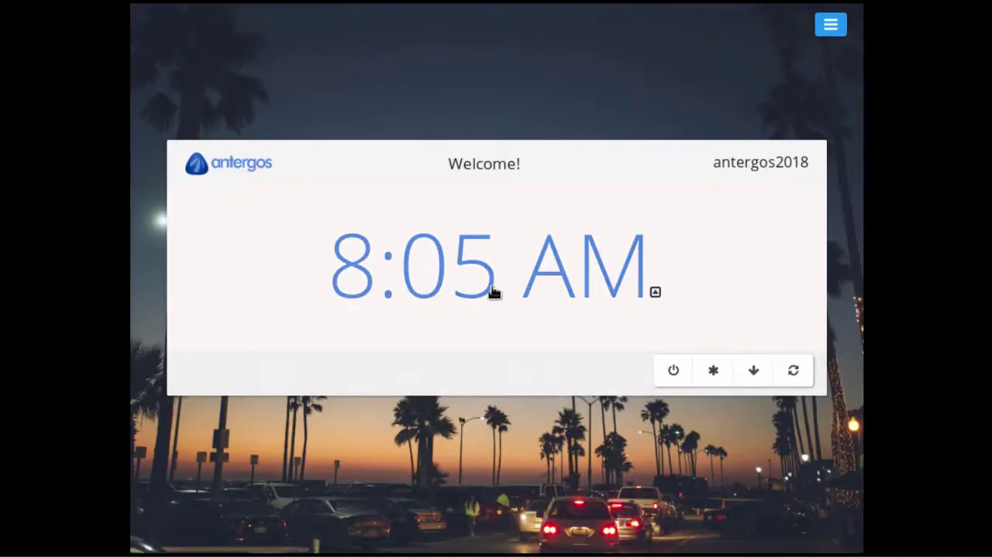
{"action": "left_click", "coordinate": [476, 269]}
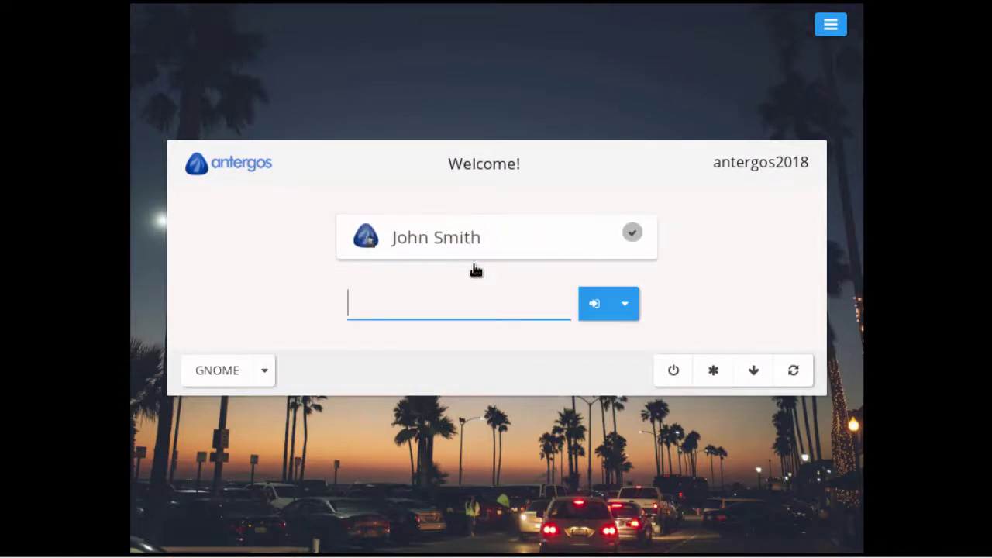
{"action": "type", "text": "a*********"}
{"action": "key", "text": "Return"}
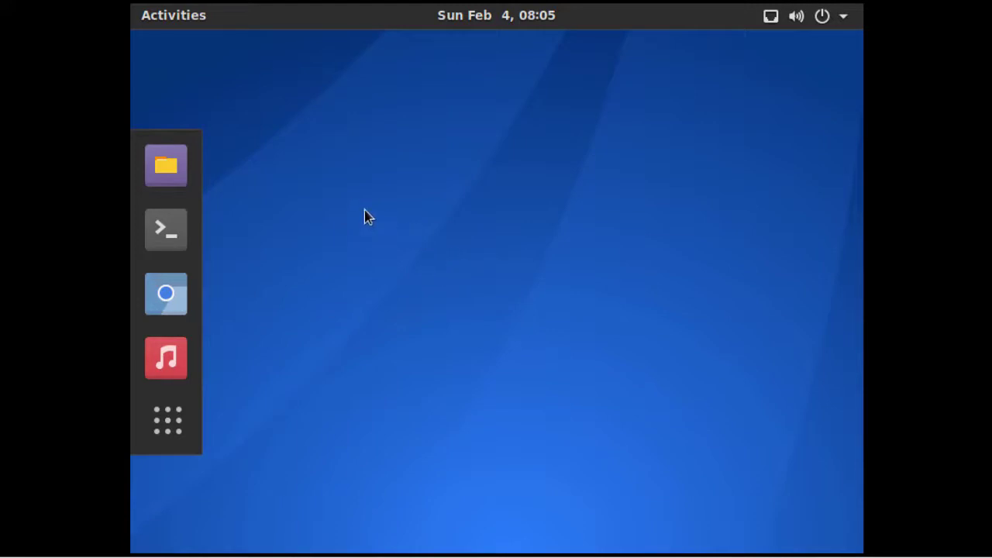
- Launch Add/Remove Software from the Show Applications grid in the Antergos guest
{"action": "left_click", "coordinate": [164, 420]}
{"action": "left_click", "coordinate": [162, 420]}
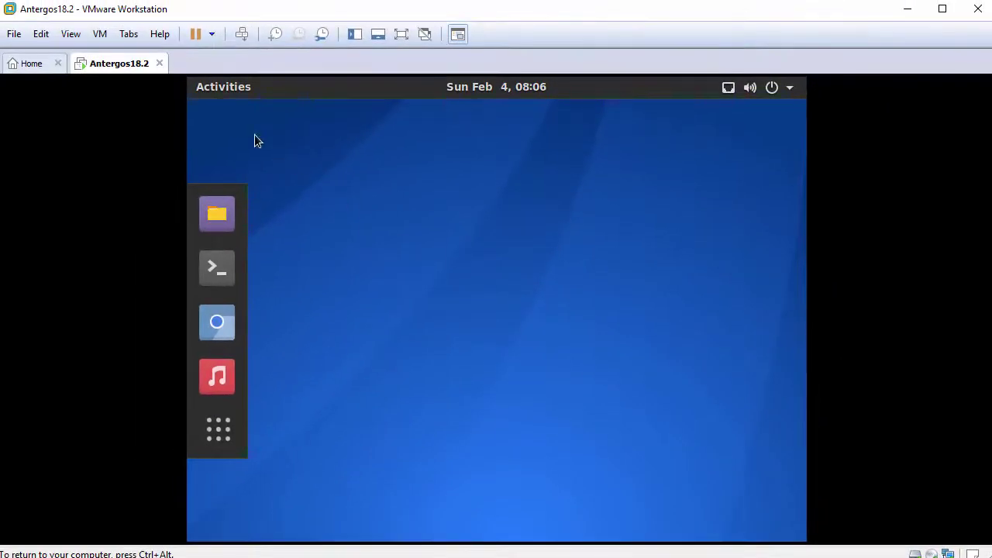
{"action": "left_click", "coordinate": [74, 35]}
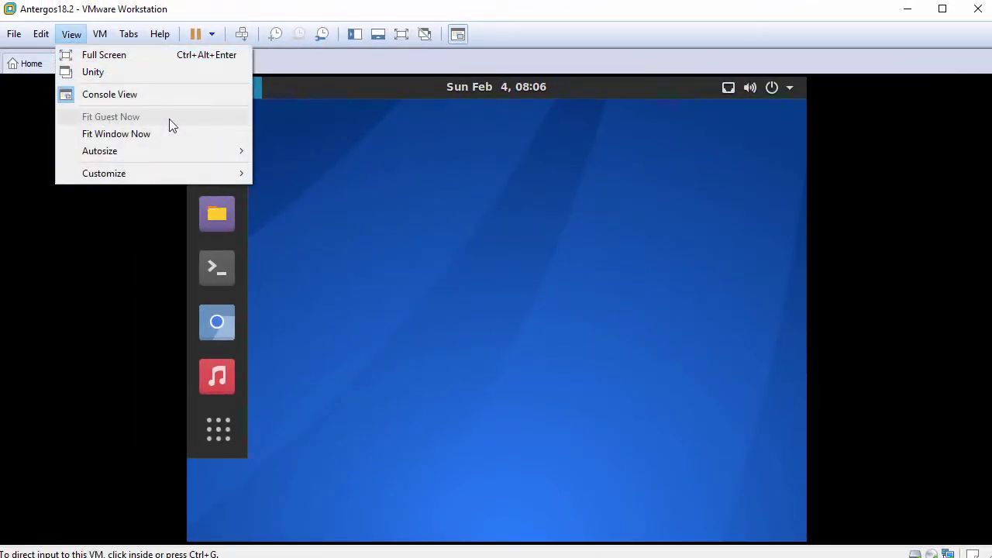
{"action": "left_click", "coordinate": [436, 267]}
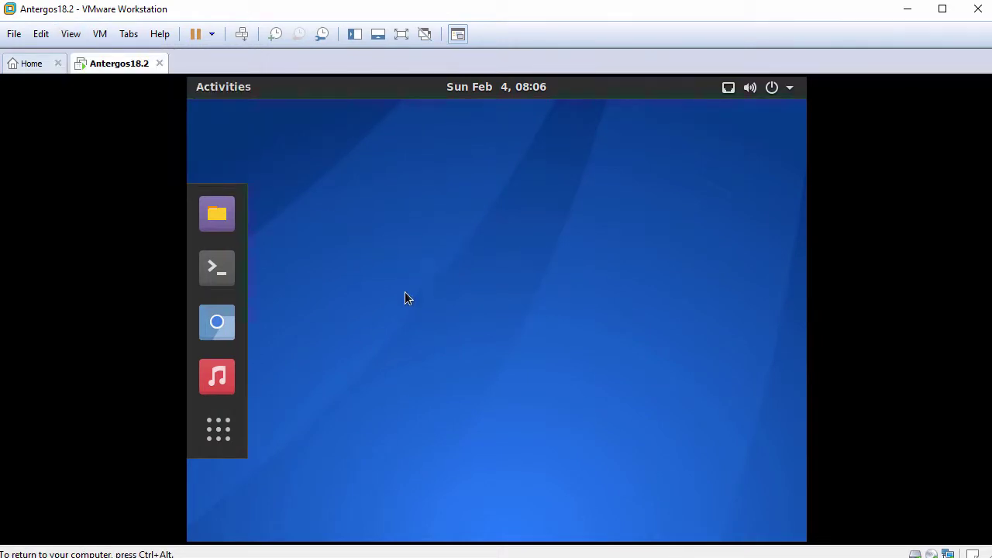
{"action": "left_click", "coordinate": [222, 430]}
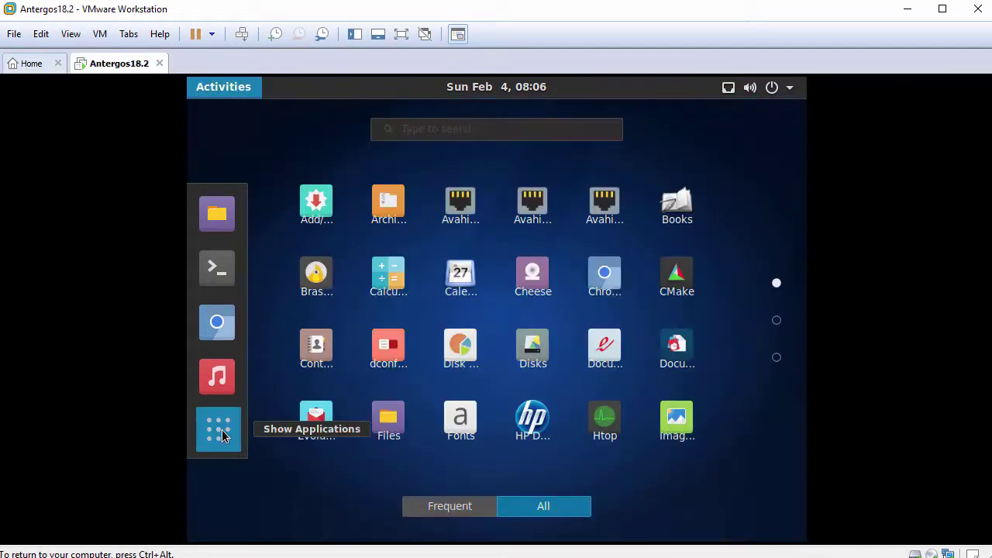
{"action": "left_click", "coordinate": [318, 205]}
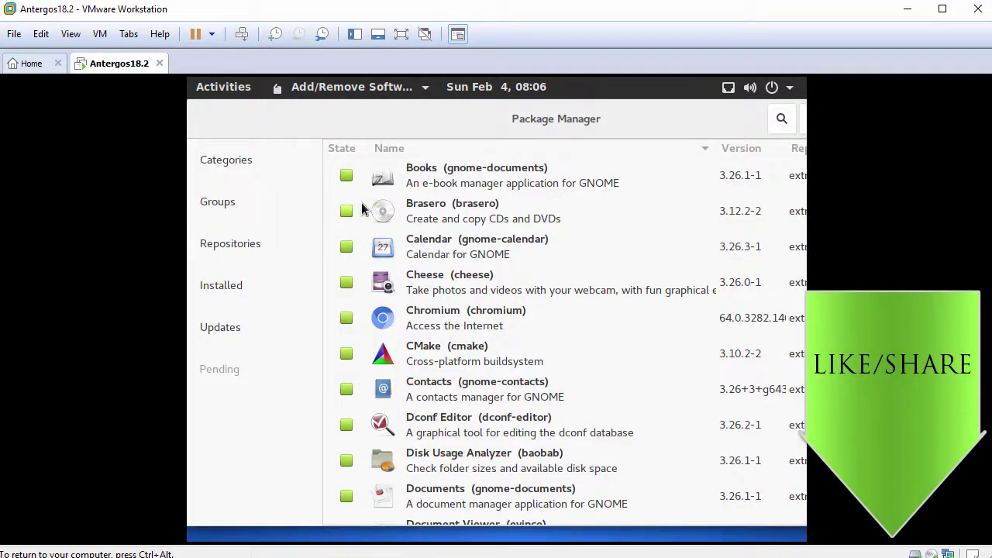
- Search packages for 'vmware' and mark xf86-video-vmware, open-vm-tools and xf86-input-vmmouse for installation
{"action": "left_click", "coordinate": [782, 120]}
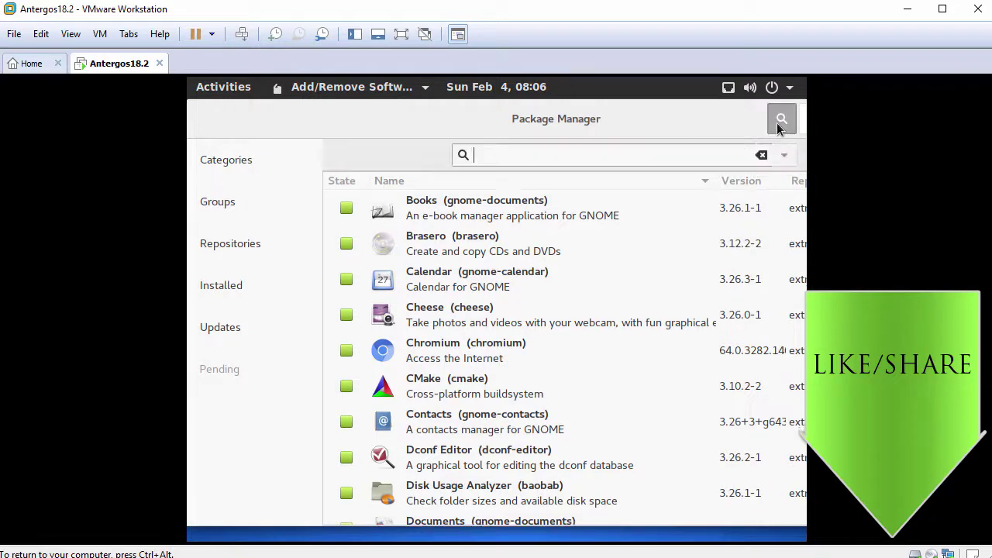
{"action": "type", "text": "vmware"}
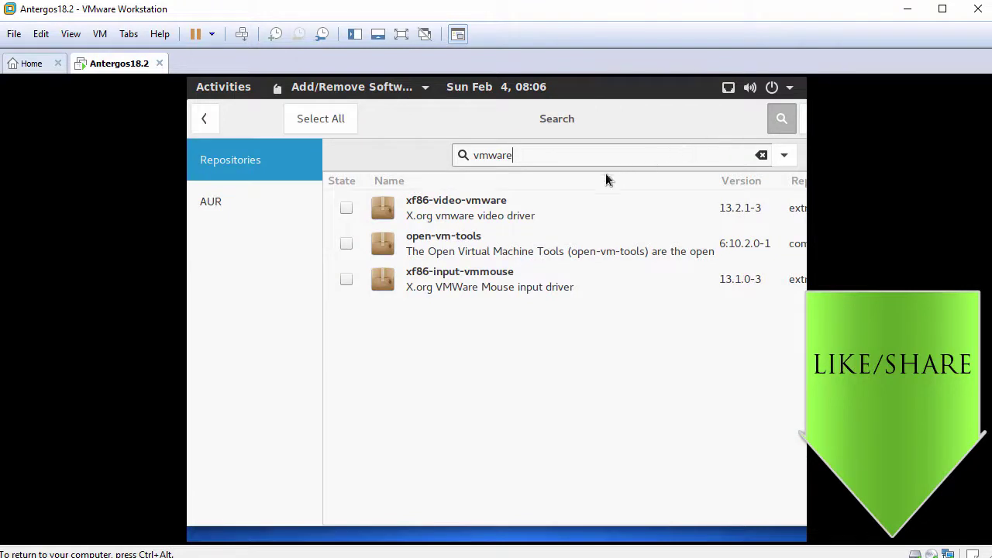
{"action": "left_click", "coordinate": [348, 209]}
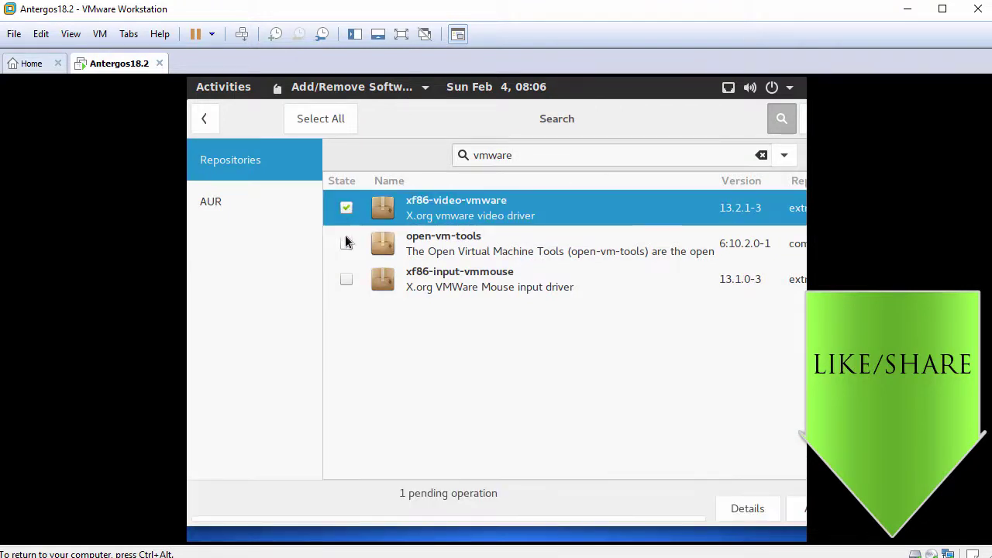
{"action": "left_click", "coordinate": [347, 243]}
{"action": "left_click", "coordinate": [346, 279]}
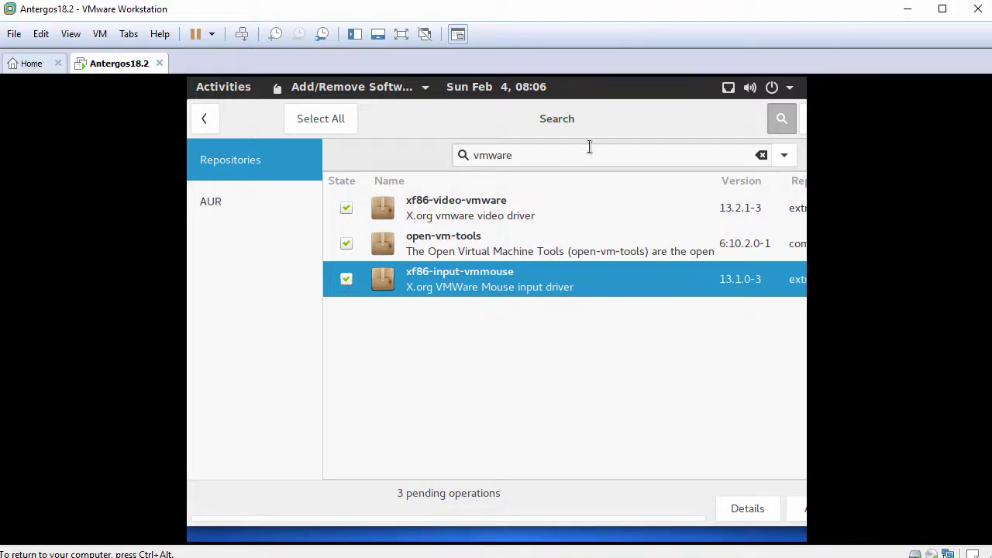
{"action": "left_click_drag", "start_coordinate": [614, 118], "coordinate": [558, 112]}
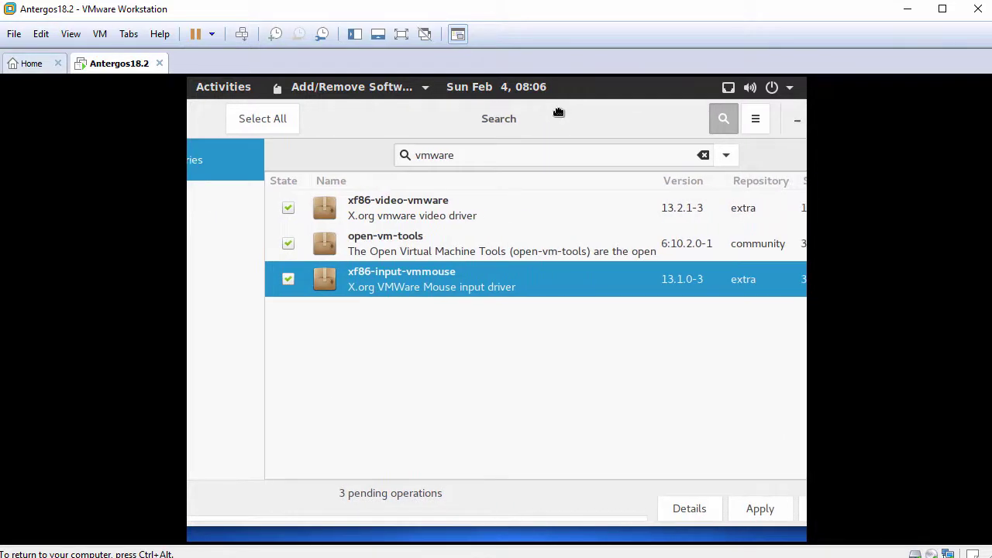
- Apply and commit the three package installs, authenticating with the account password, then close the package manager
{"action": "left_click", "coordinate": [766, 509]}
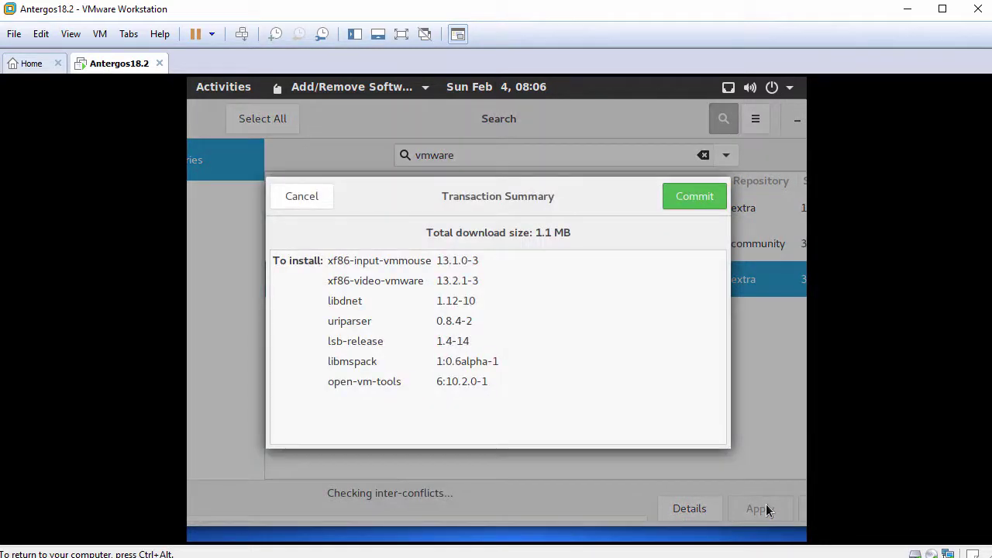
{"action": "left_click", "coordinate": [693, 197]}
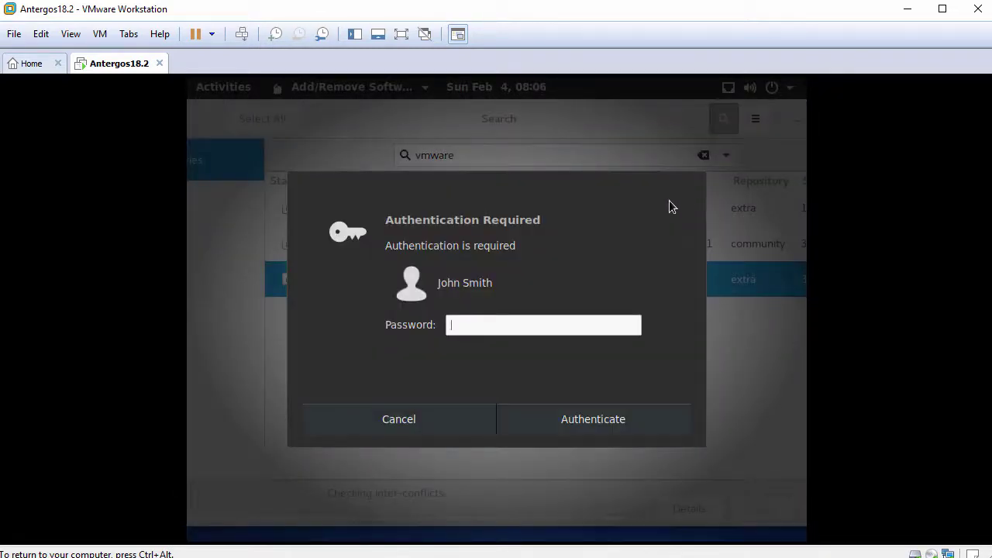
{"action": "type", "text": "●●●●●●●●●●"}
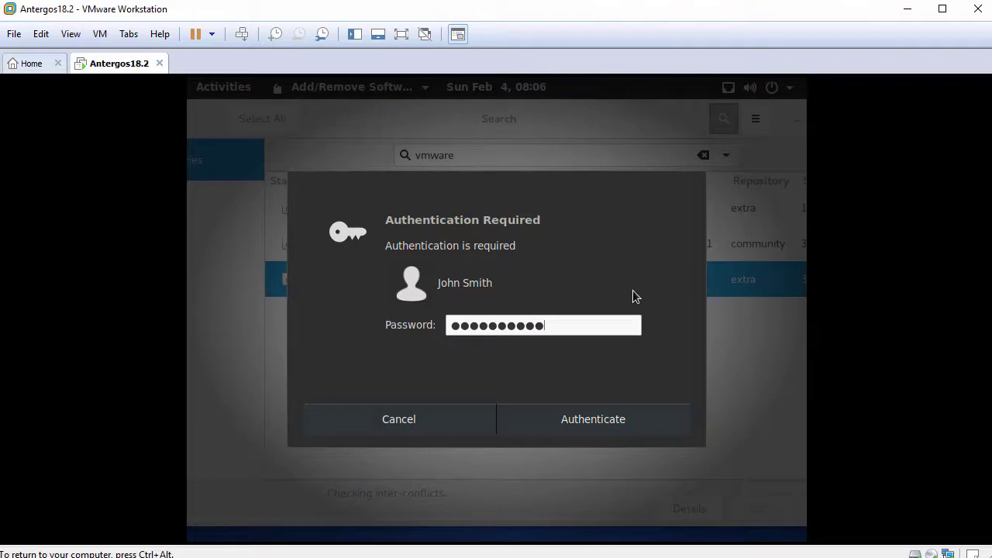
{"action": "left_click", "coordinate": [588, 414]}
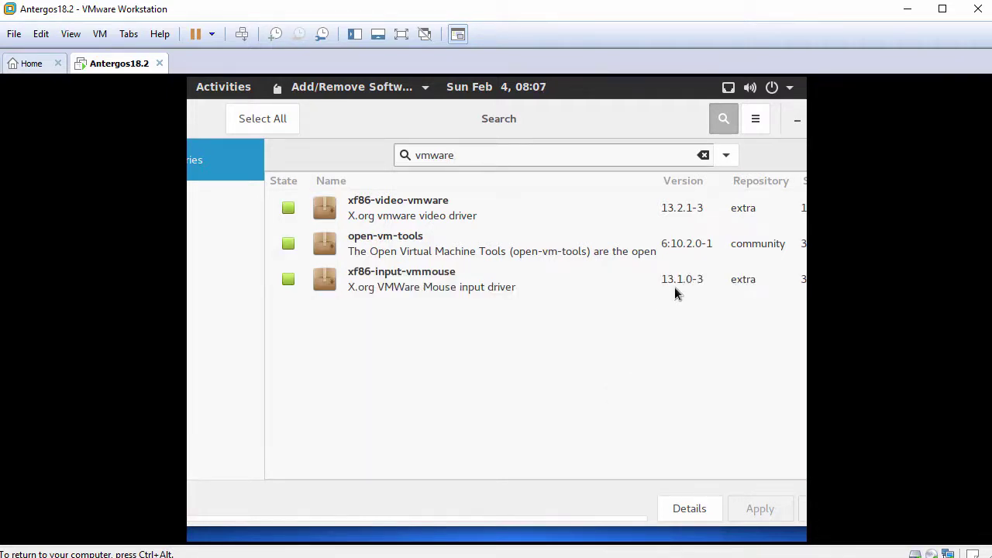
{"action": "left_click_drag", "start_coordinate": [674, 117], "coordinate": [611, 113]}
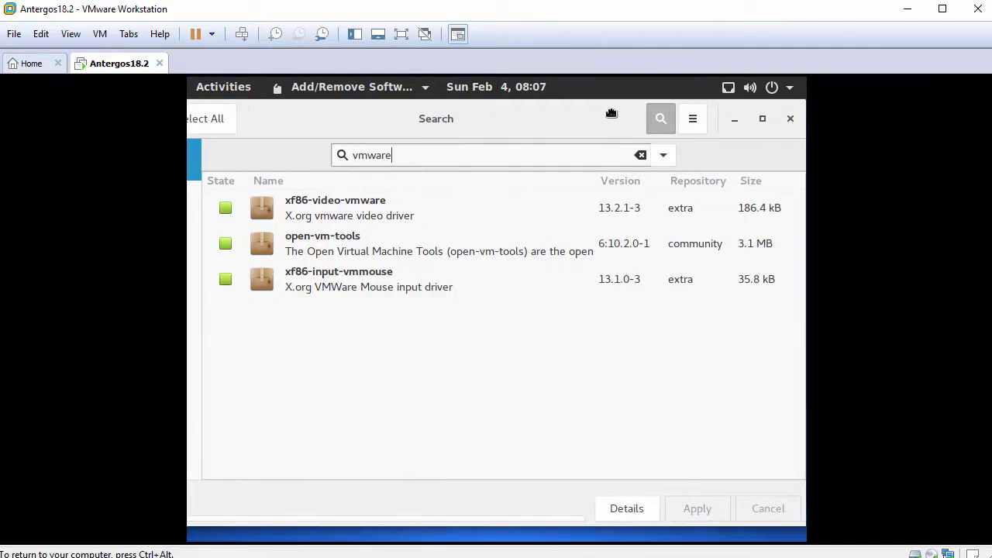
{"action": "left_click", "coordinate": [791, 120]}
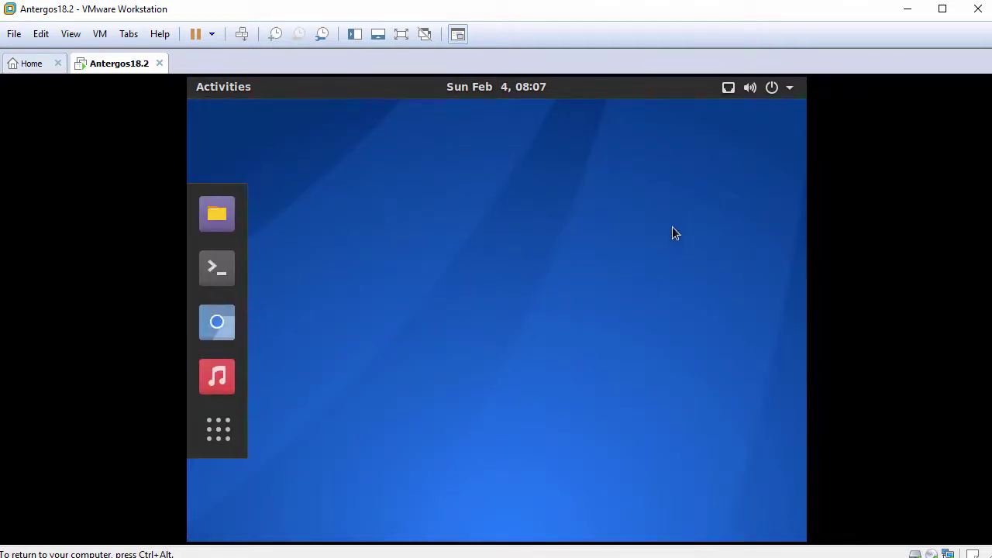
- Open a terminal with larger text and switch to a root shell via sudo bash
{"action": "left_click", "coordinate": [217, 268]}
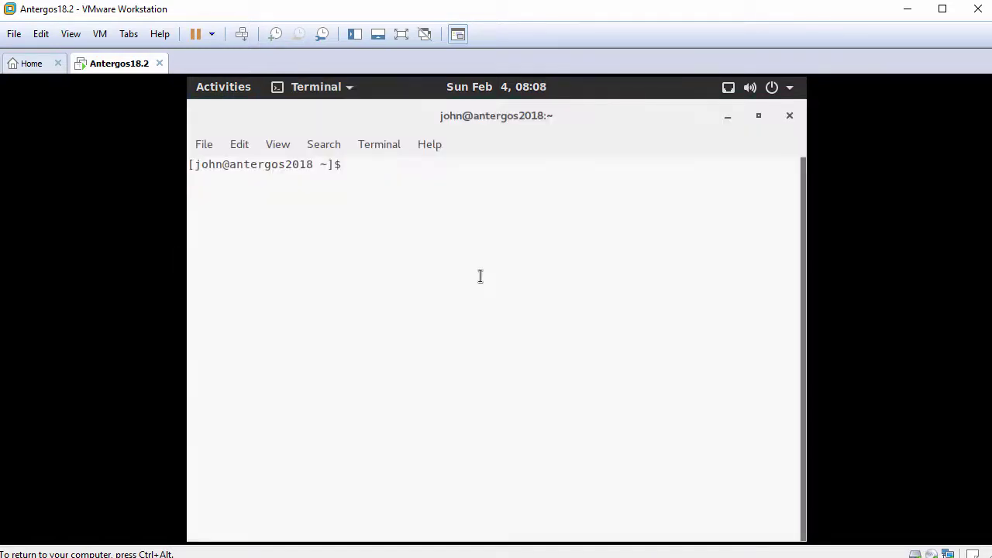
{"action": "key", "text": "ctrl+plus"}
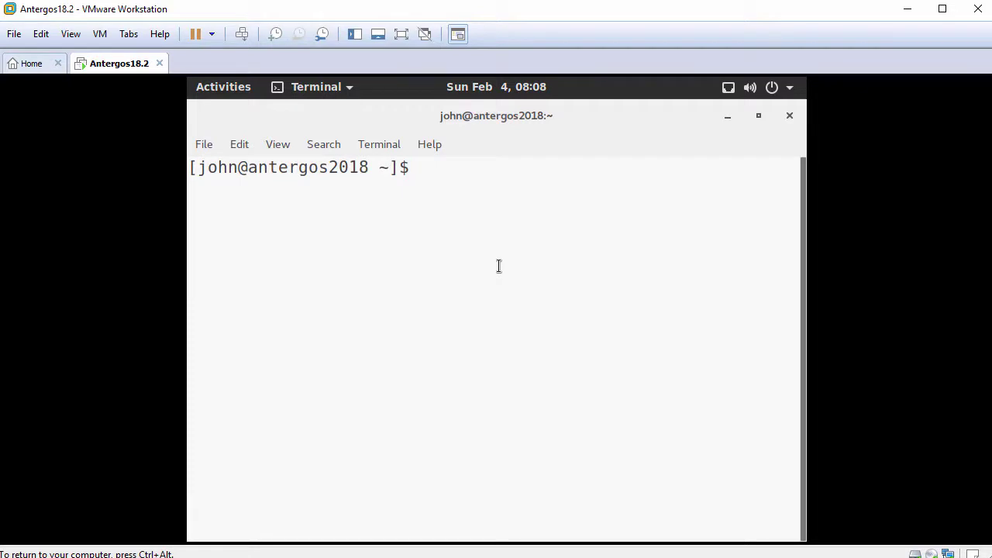
{"action": "type", "text": "whoami"}
{"action": "key", "text": "Return"}
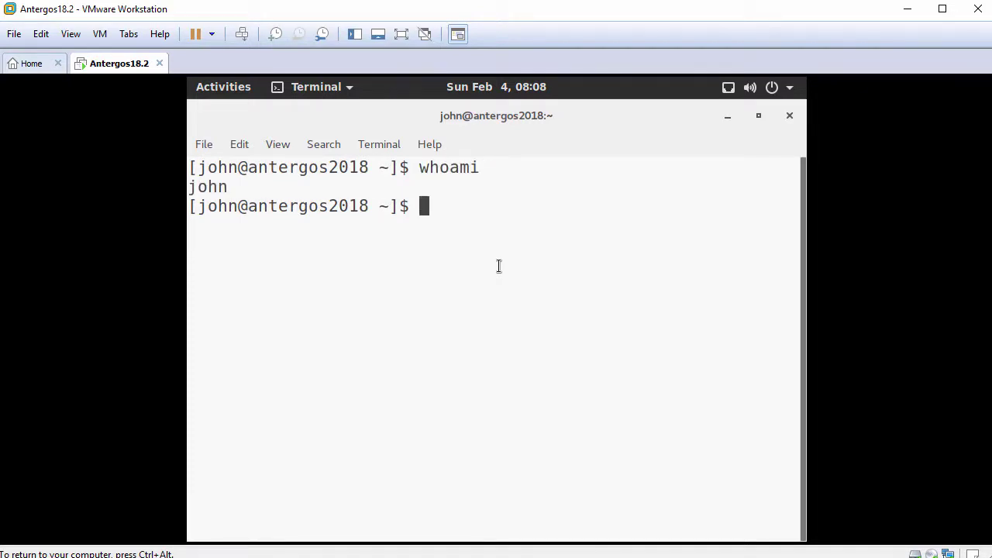
{"action": "key", "text": "Return"}
{"action": "type", "text": "sudo bash"}
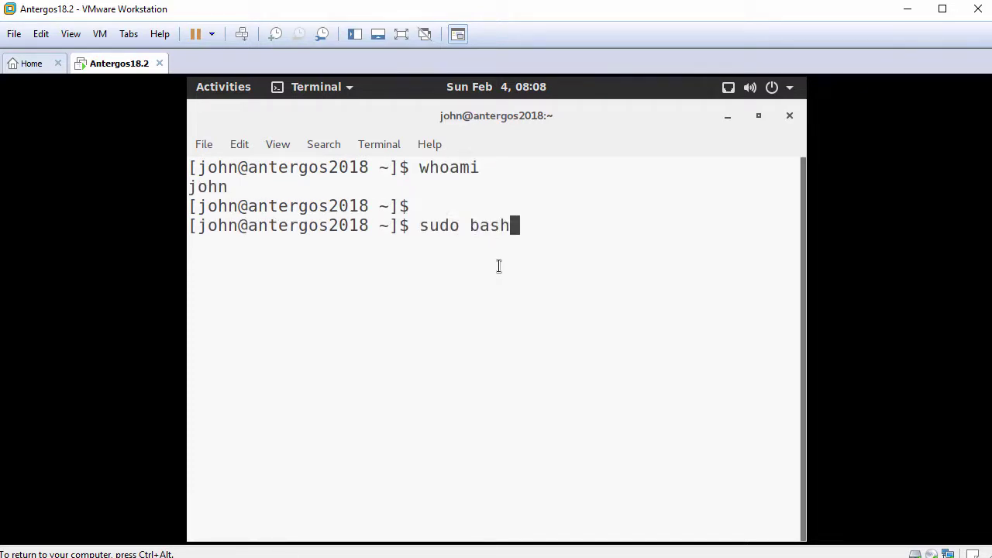
{"action": "key", "text": "Return"}
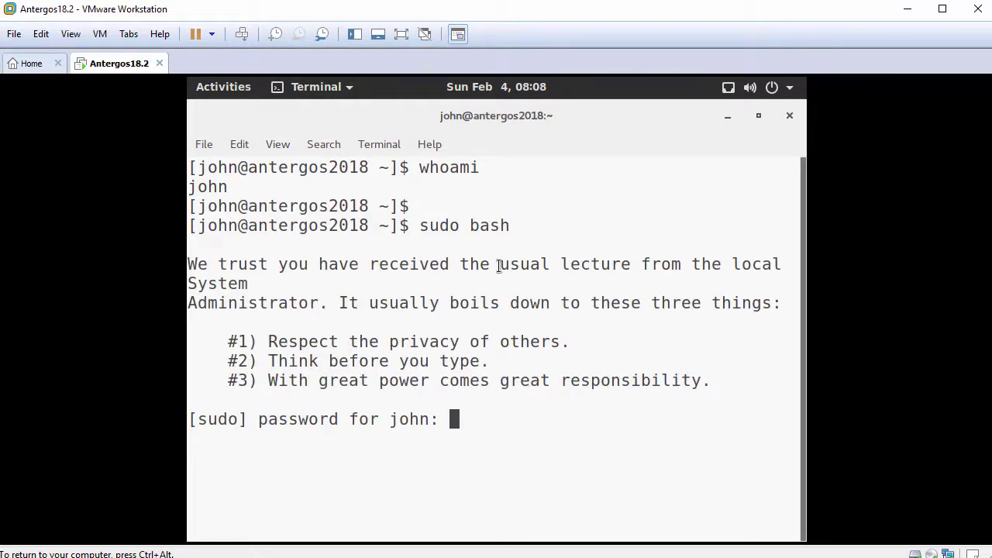
{"action": "key", "text": "Return"}
- Confirm root with whoami, enable vmtoolsd.service at boot with systemctl, and reboot the VM
{"action": "key", "text": "Return"}
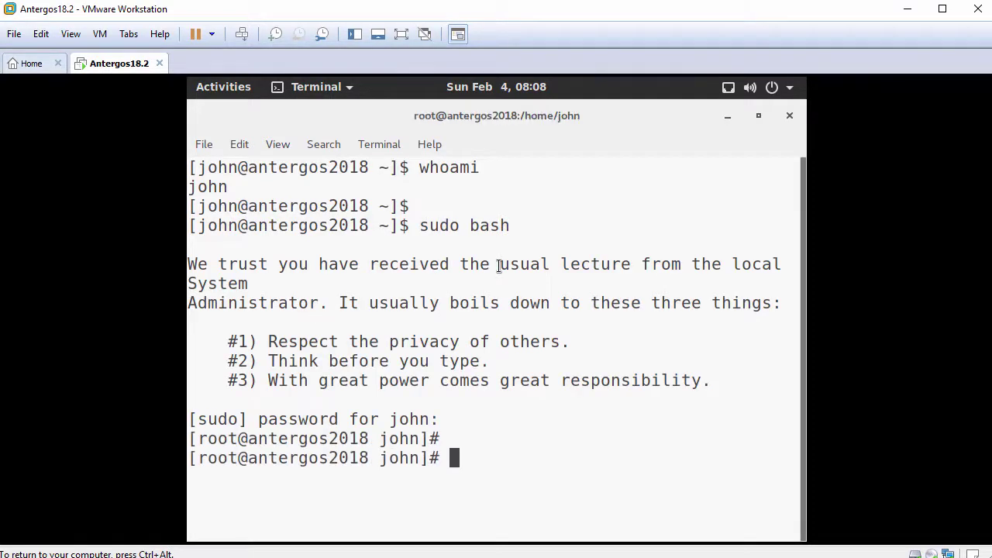
{"action": "type", "text": "whoami"}
{"action": "key", "text": "Return"}
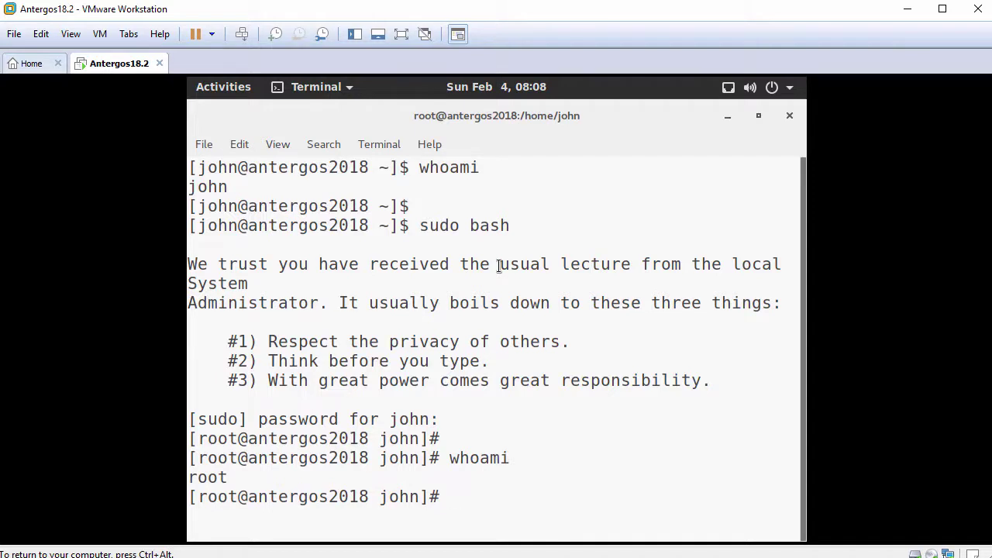
{"action": "type", "text": "cd"}
{"action": "key", "text": "Return"}
{"action": "key", "text": "Return"}
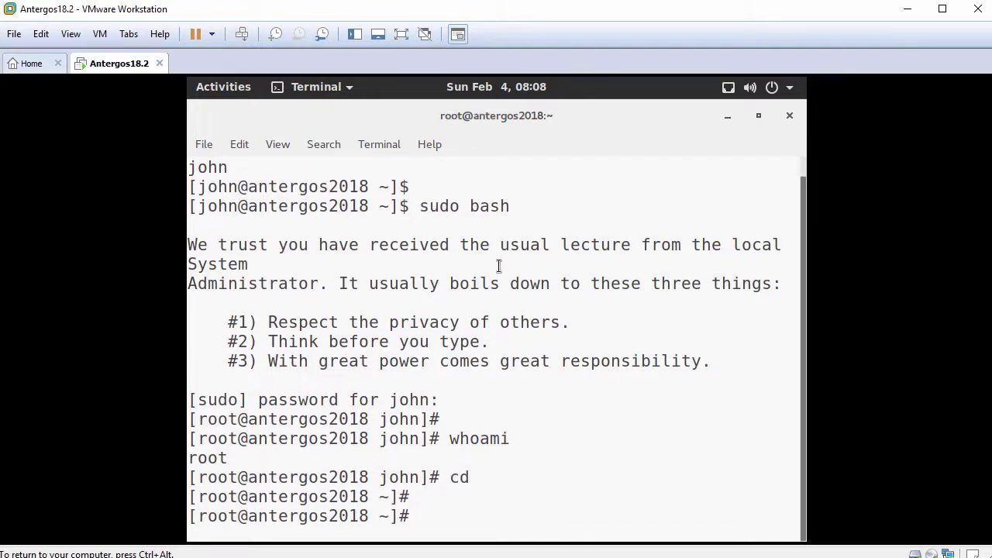
{"action": "type", "text": "systemctl enab"}
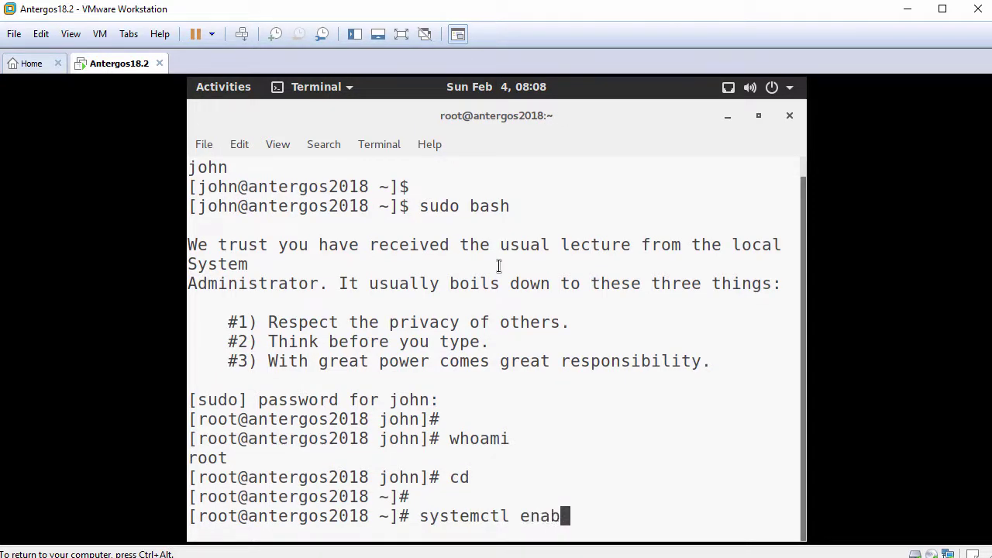
{"action": "type", "text": "le vmtools"}
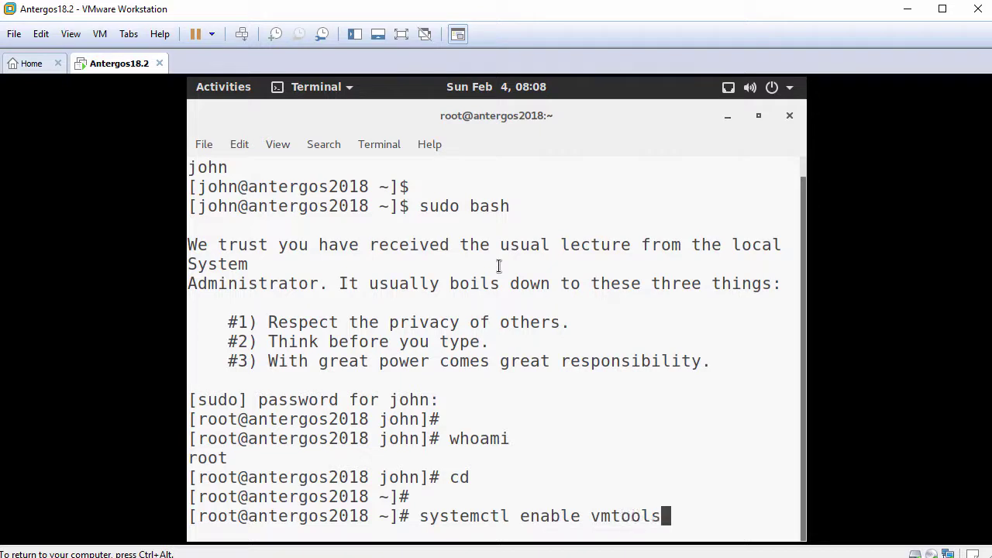
{"action": "key", "text": "Tab"}
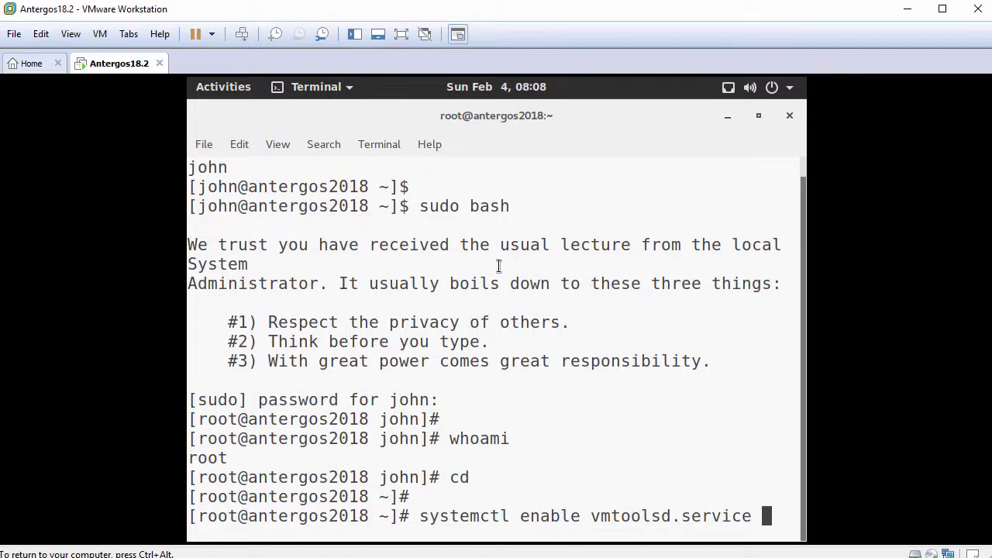
{"action": "key", "text": "Return"}
{"action": "key", "text": "Return"}
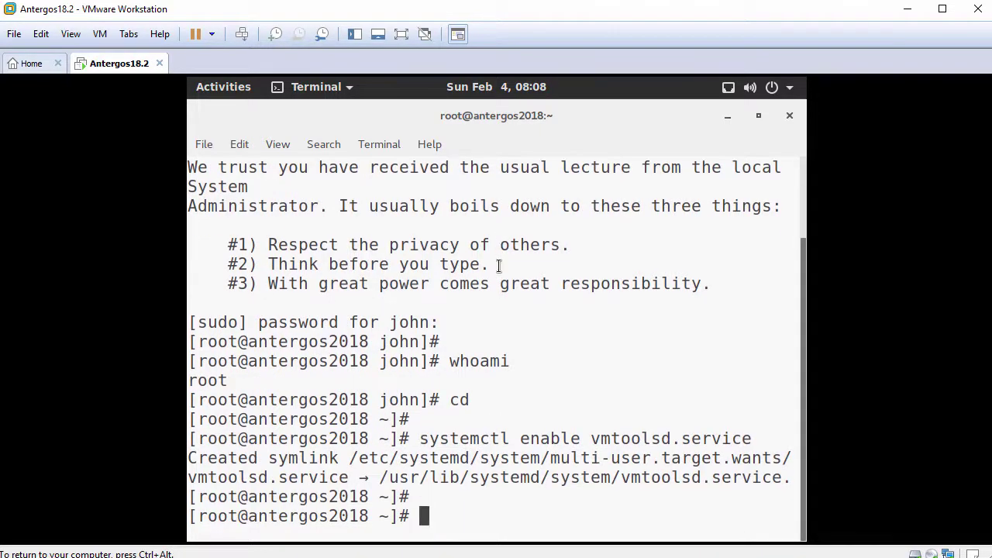
{"action": "type", "text": "reboot"}
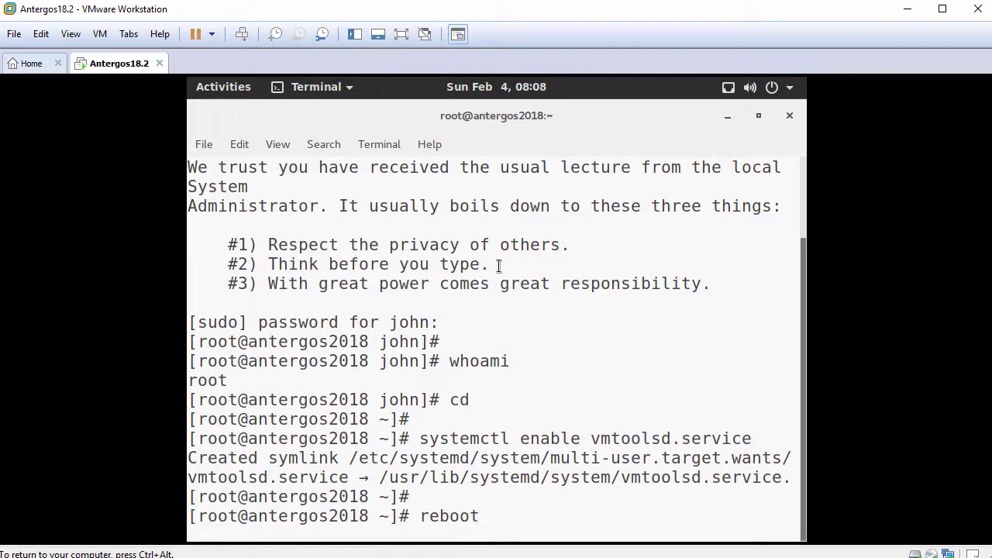
{"action": "key", "text": "Return"}
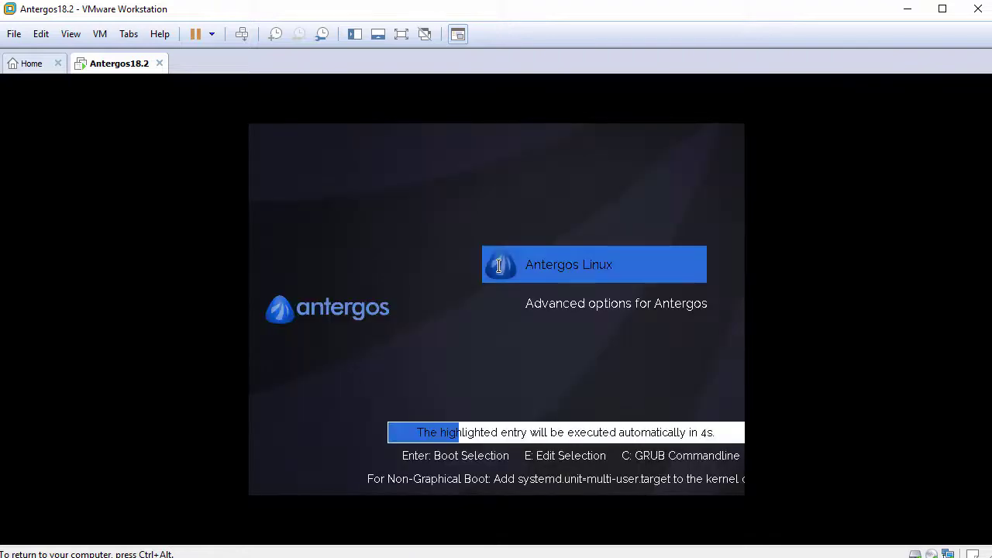
- Boot Antergos Linux from GRUB after the reboot and log back in with the account password
{"action": "key", "text": "Return"}
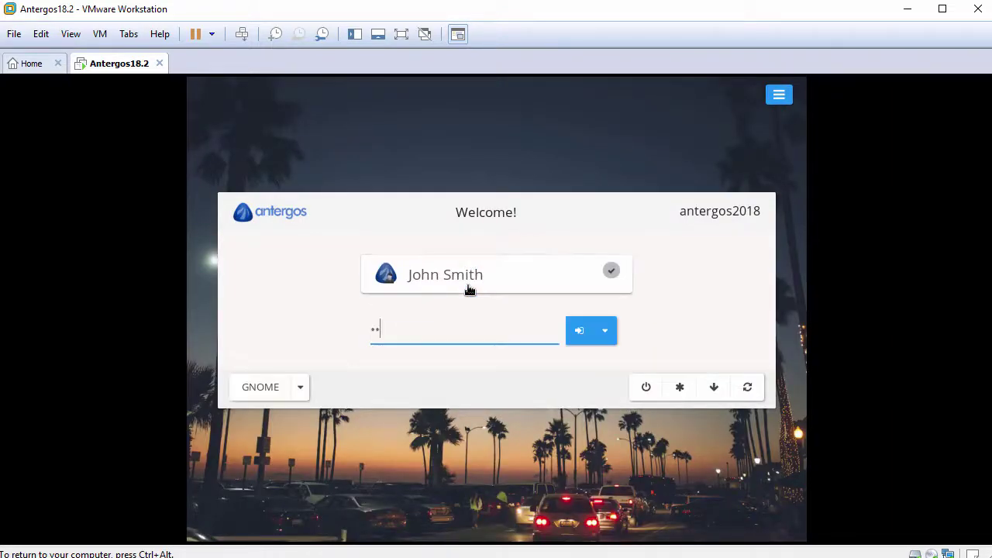
{"action": "type", "text": "••••••••"}
{"action": "key", "text": "Return"}
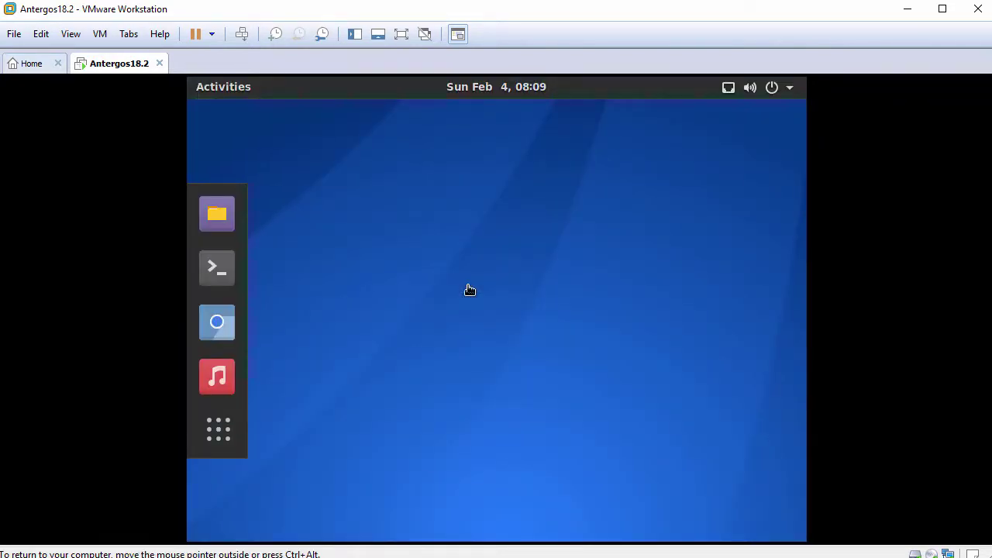
- Fit the guest display to the window, then paste FileFromHost.txt into the Home folder in Files
{"action": "left_click", "coordinate": [71, 35]}
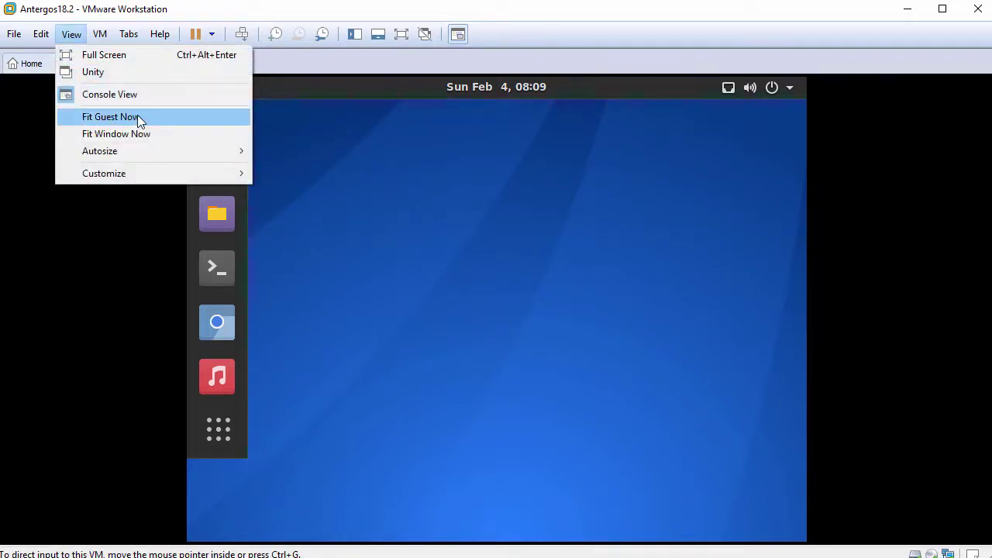
{"action": "left_click", "coordinate": [138, 116]}
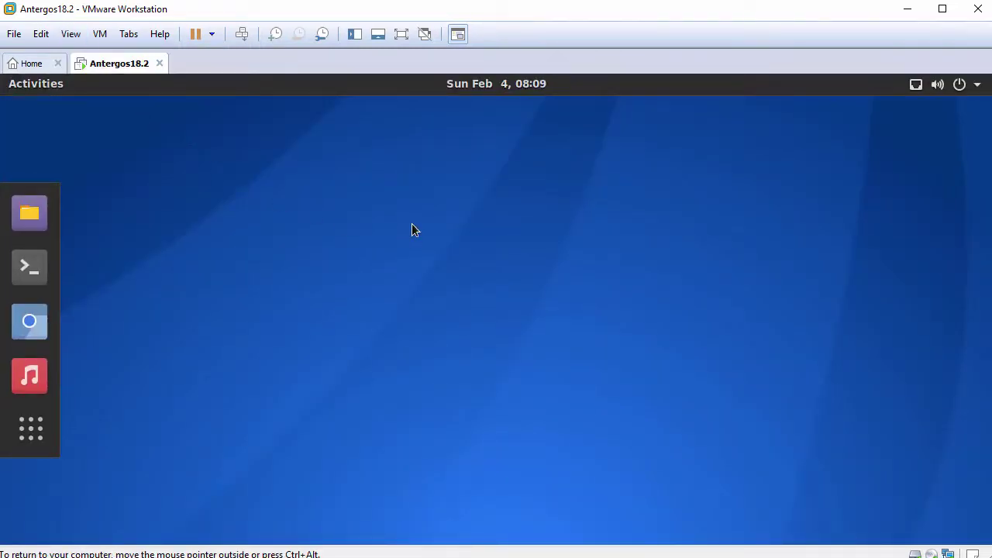
{"action": "left_click", "coordinate": [48, 217]}
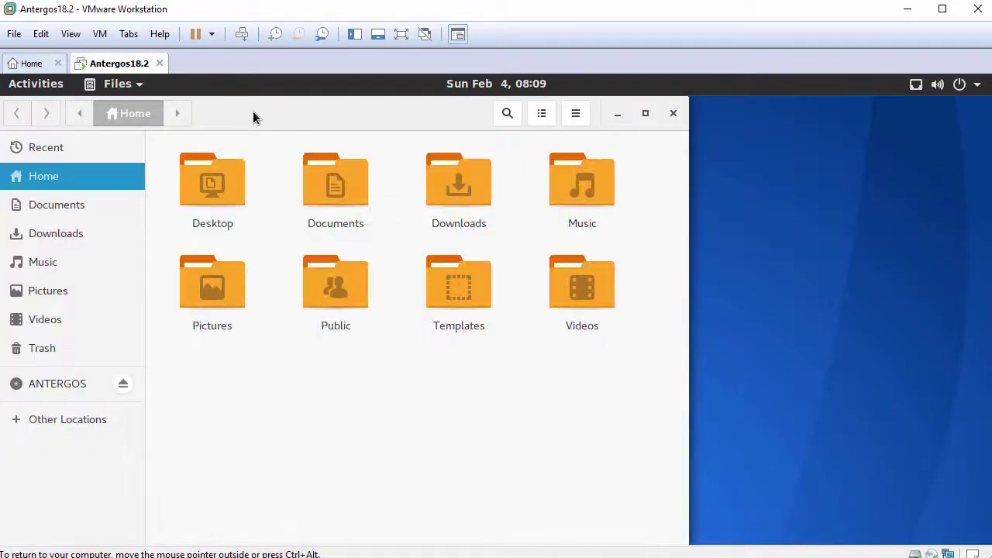
{"action": "left_click_drag", "start_coordinate": [253, 111], "coordinate": [339, 114]}
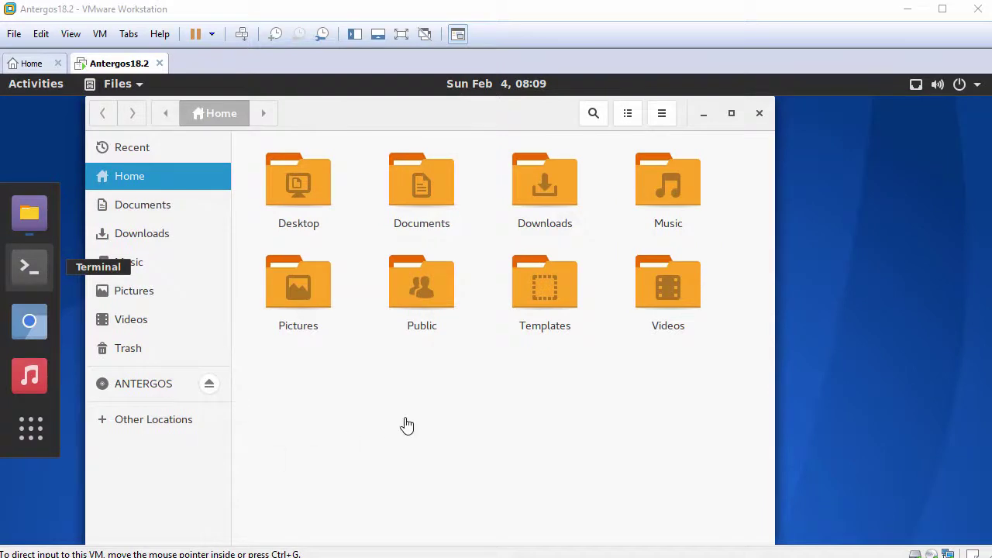
{"action": "right_click", "coordinate": [444, 366]}
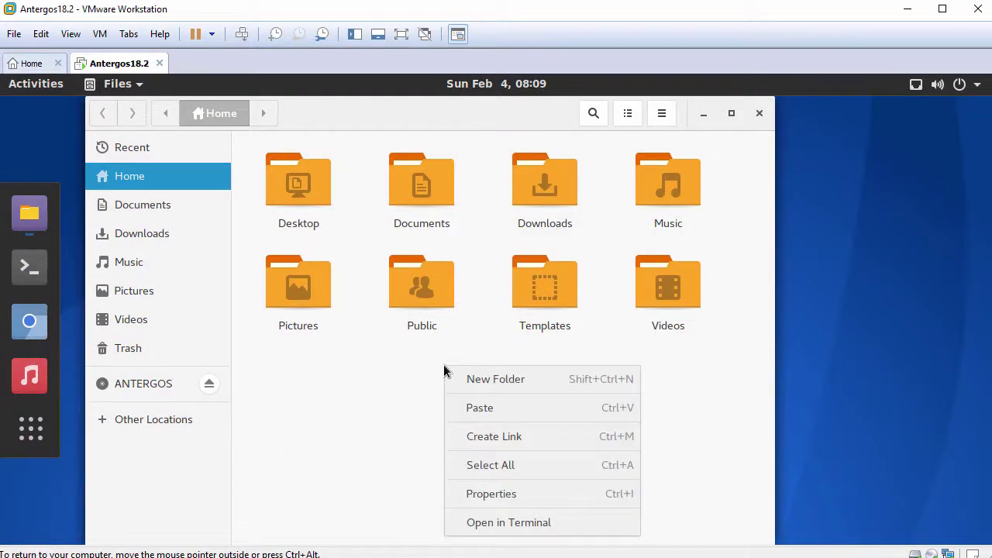
{"action": "left_click", "coordinate": [476, 407]}
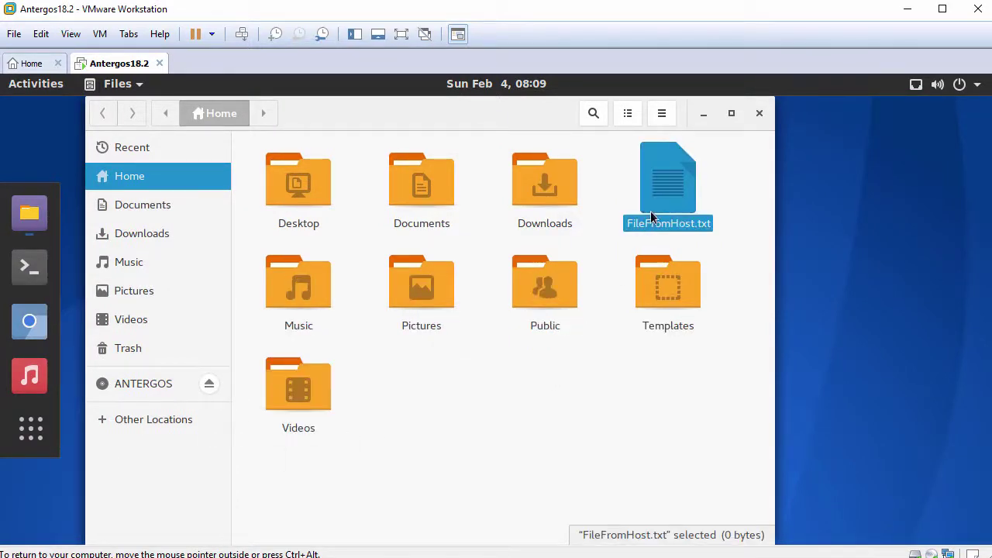
- Open FileFromHost.txt in the Text Editor and paste the host clipboard text into it
{"action": "double_click", "coordinate": [668, 206]}
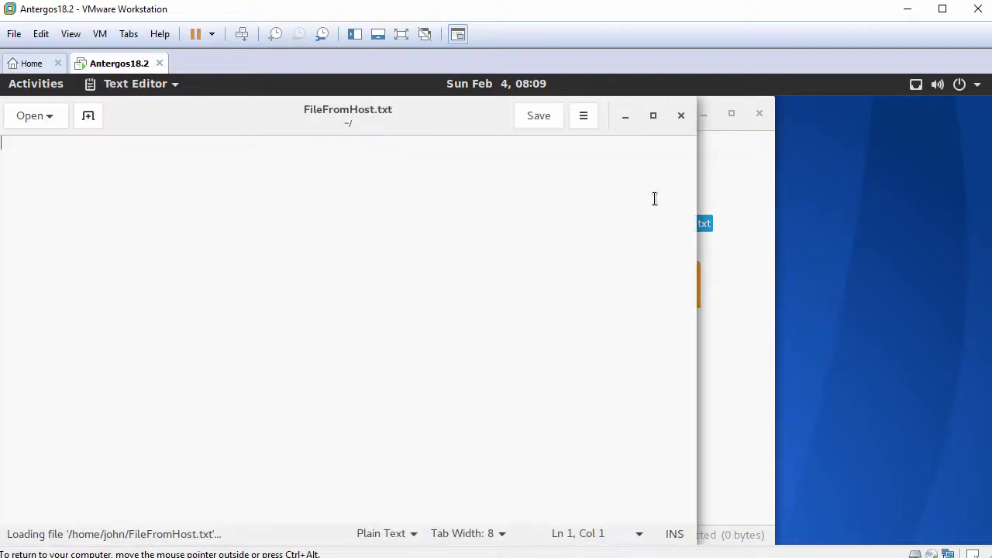
{"action": "left_click_drag", "start_coordinate": [281, 117], "coordinate": [359, 124]}
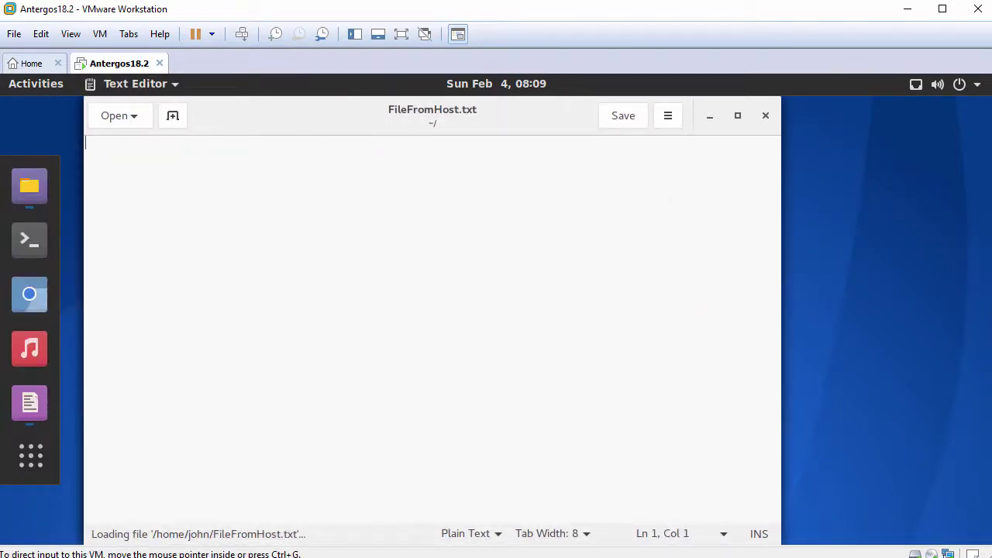
{"action": "right_click", "coordinate": [363, 203]}
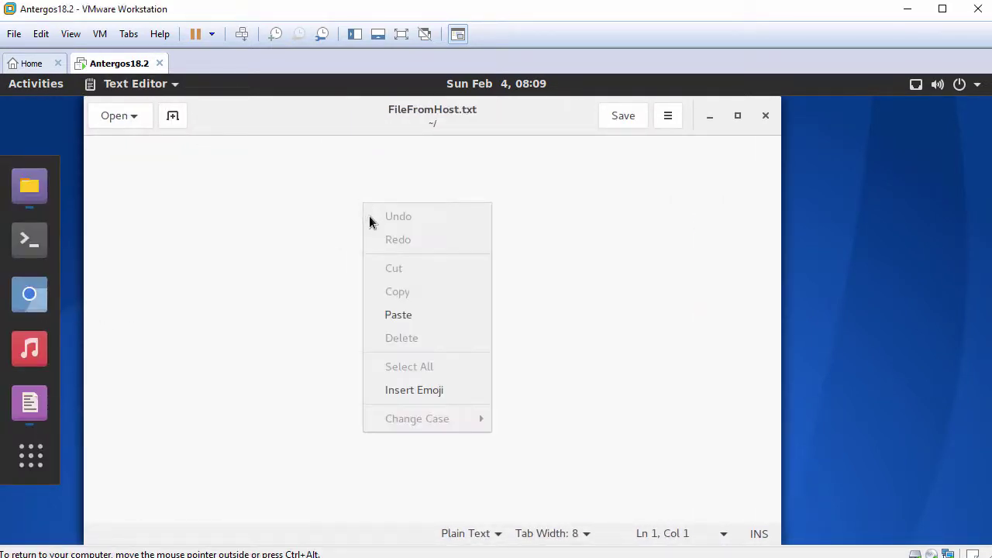
{"action": "left_click", "coordinate": [402, 320]}
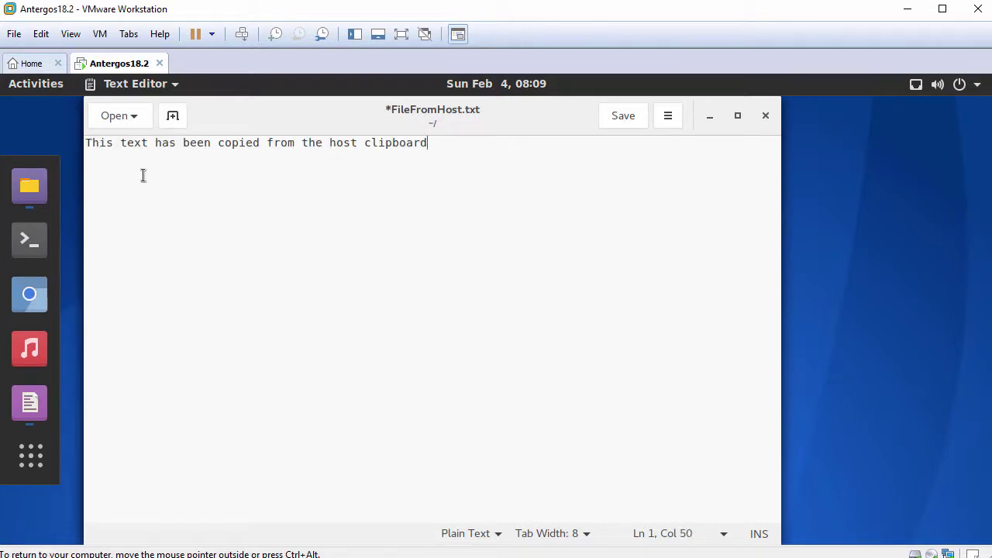
{"action": "left_click_drag", "start_coordinate": [84, 144], "coordinate": [436, 148]}
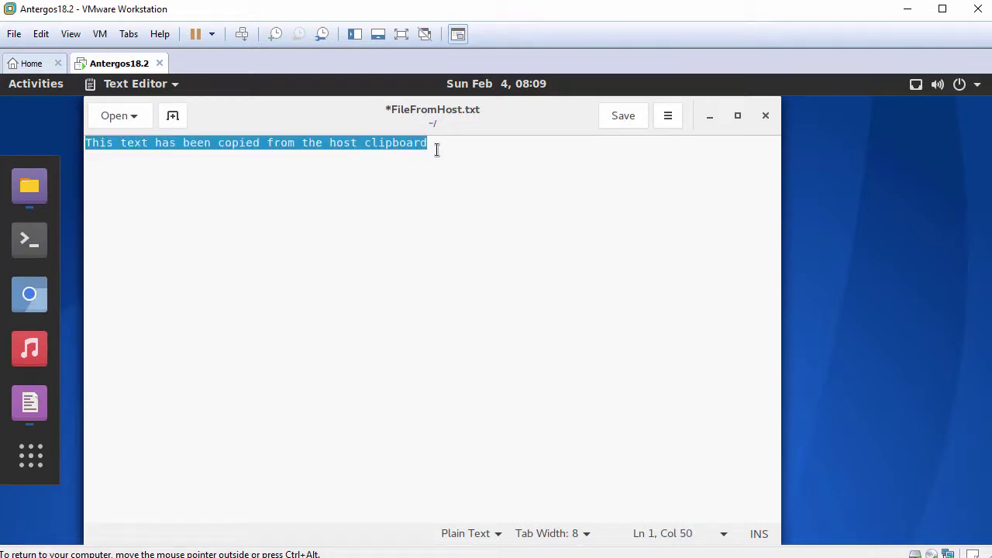
{"action": "left_click", "coordinate": [503, 150]}
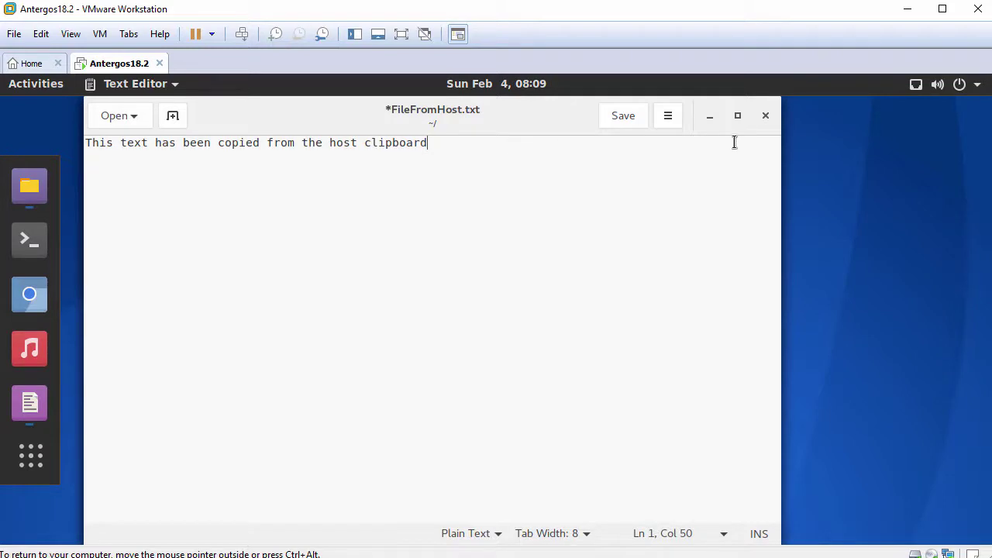
- Close the editor without saving and close the Files window
{"action": "left_click", "coordinate": [766, 116]}
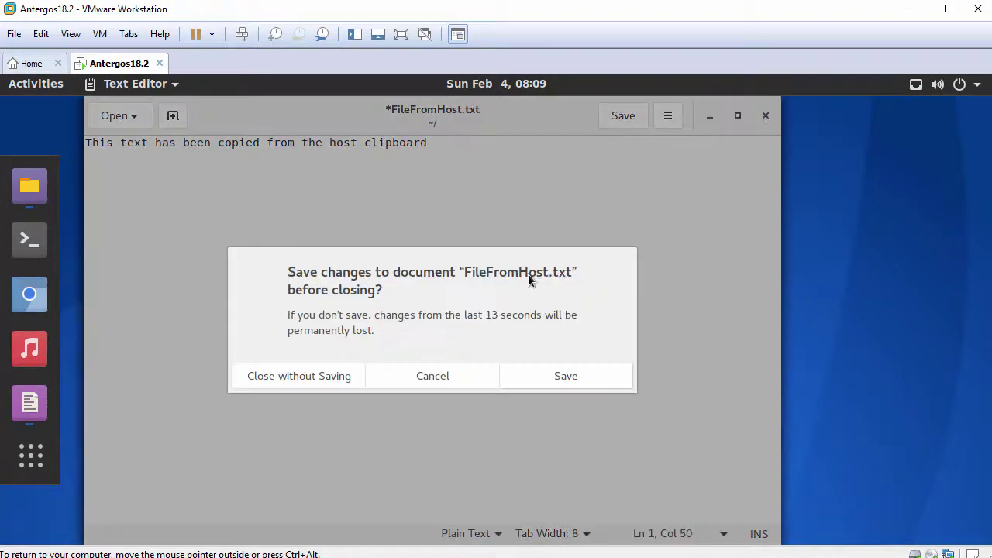
{"action": "left_click", "coordinate": [327, 378]}
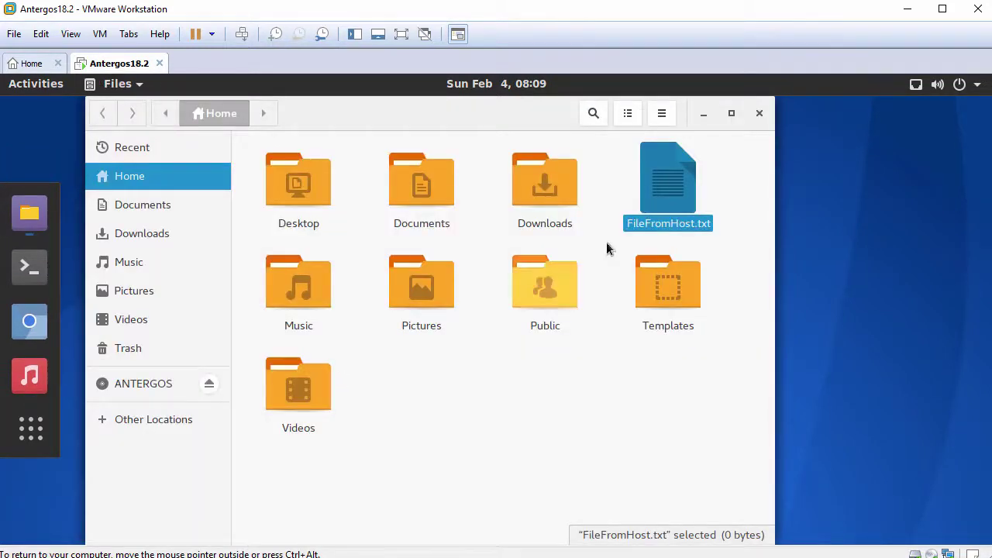
{"action": "left_click", "coordinate": [760, 114]}
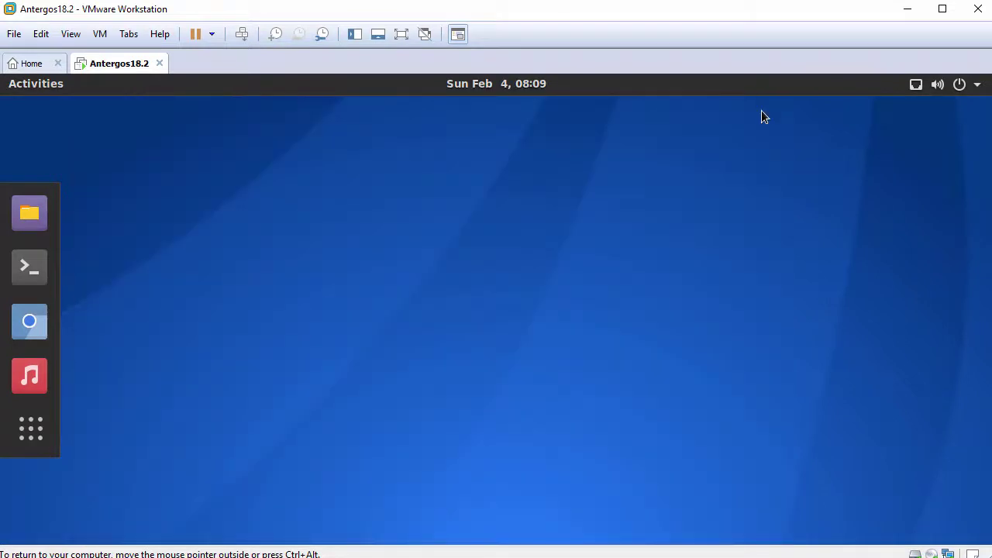
- In a new terminal, run hostnamectl and cat /etc/arch-release to show Antergos Linux 18.2
{"action": "left_click", "coordinate": [28, 266]}
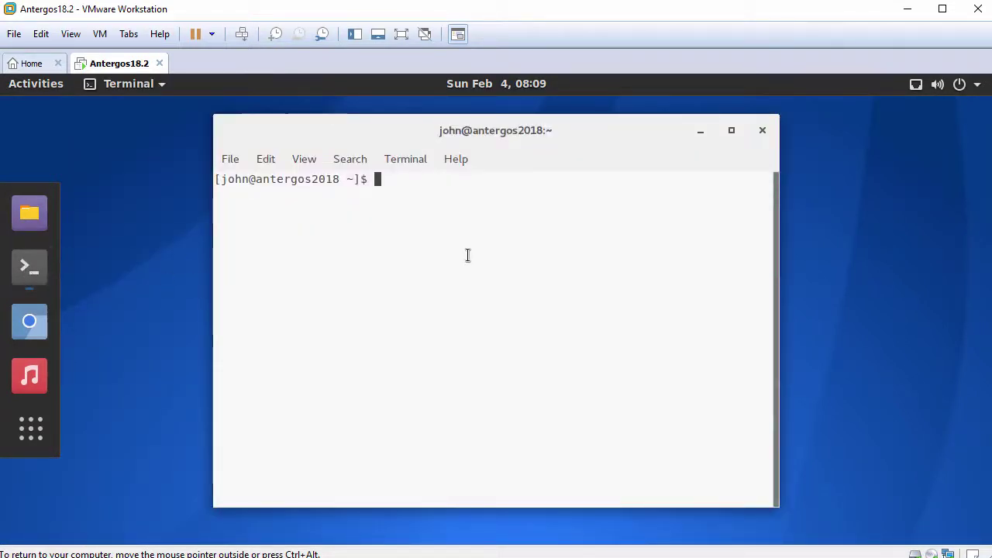
{"action": "key", "text": "ctrl+plus"}
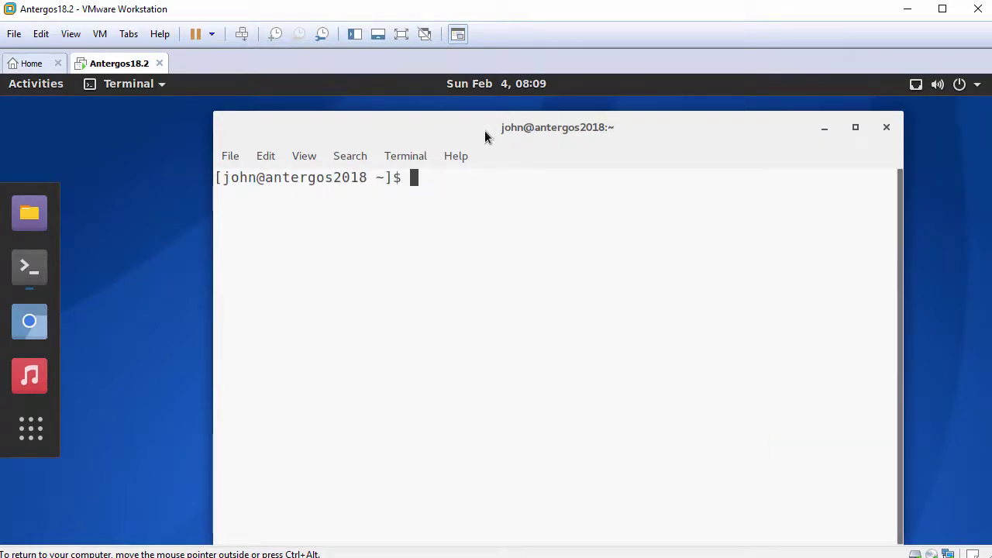
{"action": "left_click_drag", "start_coordinate": [484, 130], "coordinate": [425, 122]}
{"action": "key", "text": "Return"}
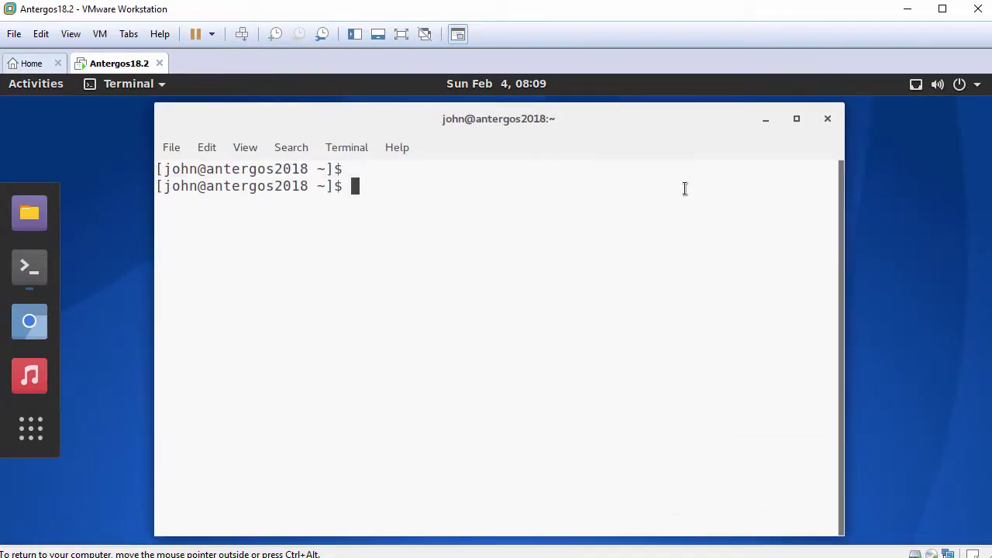
{"action": "type", "text": "hostnamectl"}
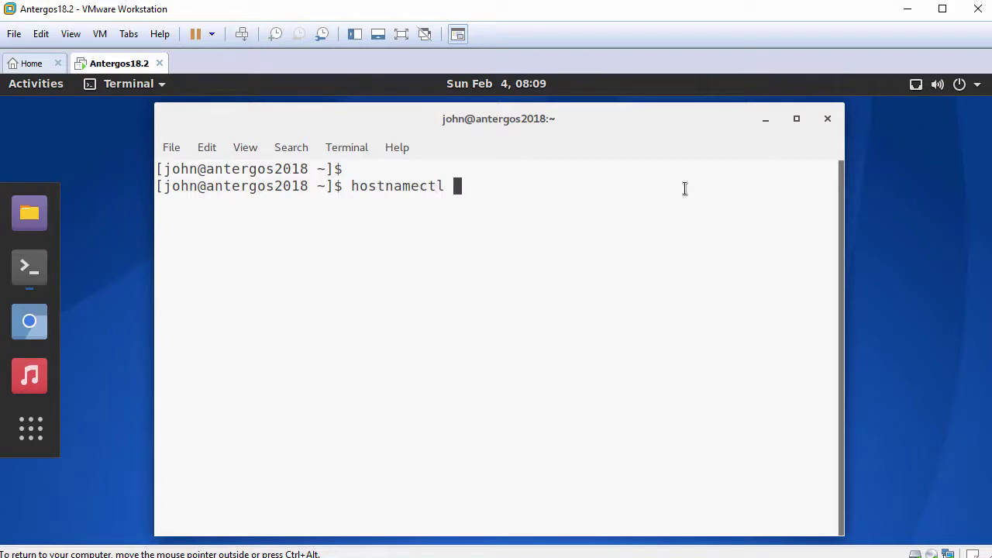
{"action": "key", "text": "Return"}
{"action": "key", "text": "Return"}
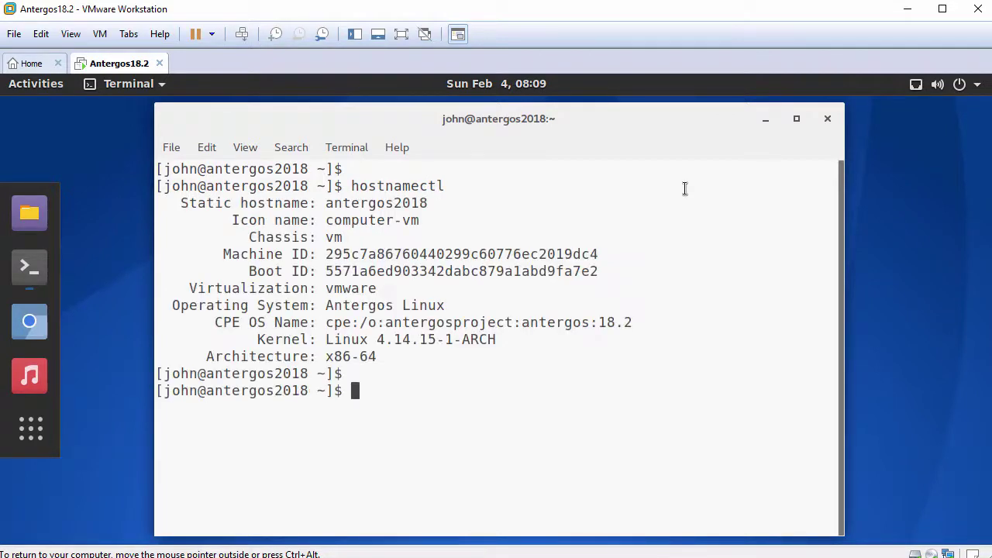
{"action": "type", "text": "cat /etc/arc"}
{"action": "key", "text": "Tab"}
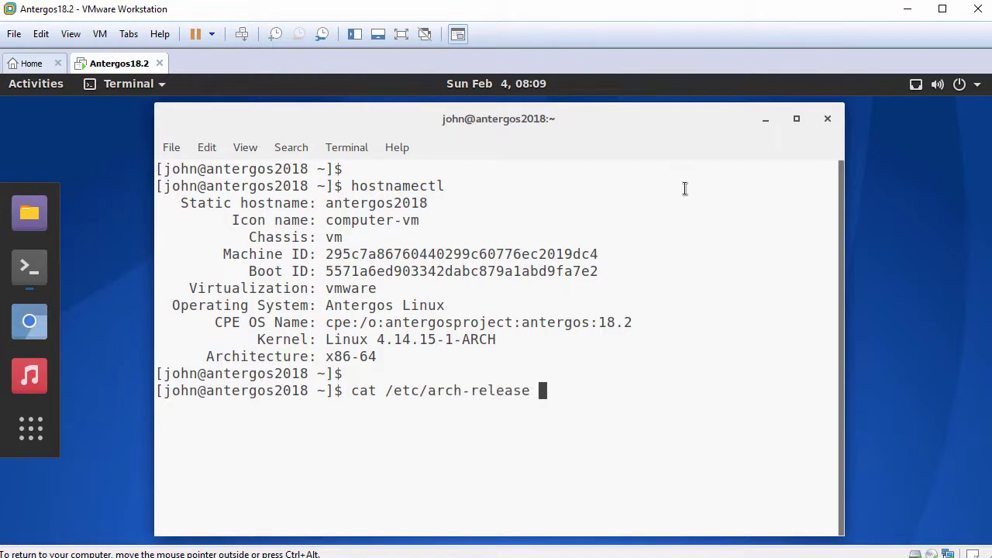
{"action": "key", "text": "Return"}
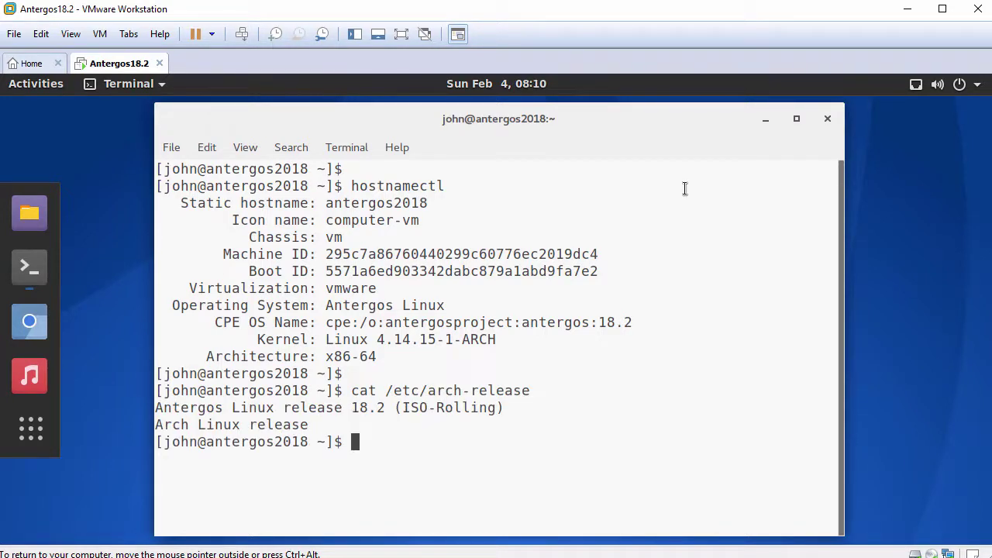
{"action": "key", "text": "Return"}
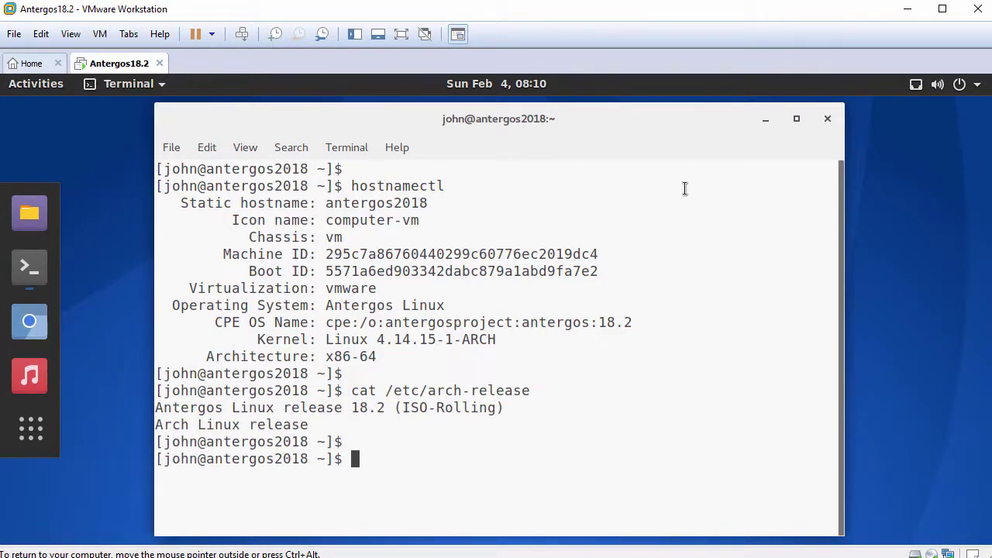
{"action": "type", "text": "systemctl status vmt"}
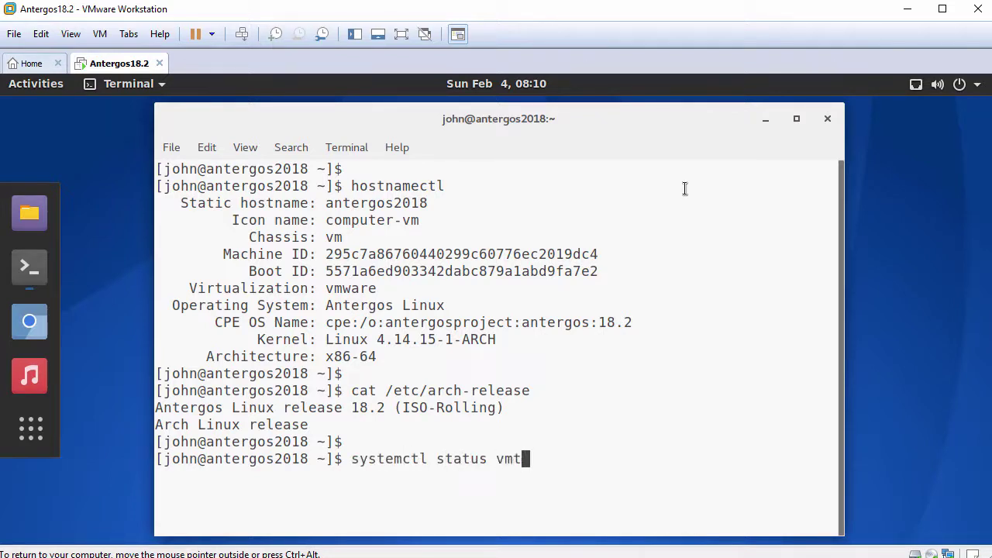
{"action": "type", "text": "ools"}
{"action": "key", "text": "Tab"}
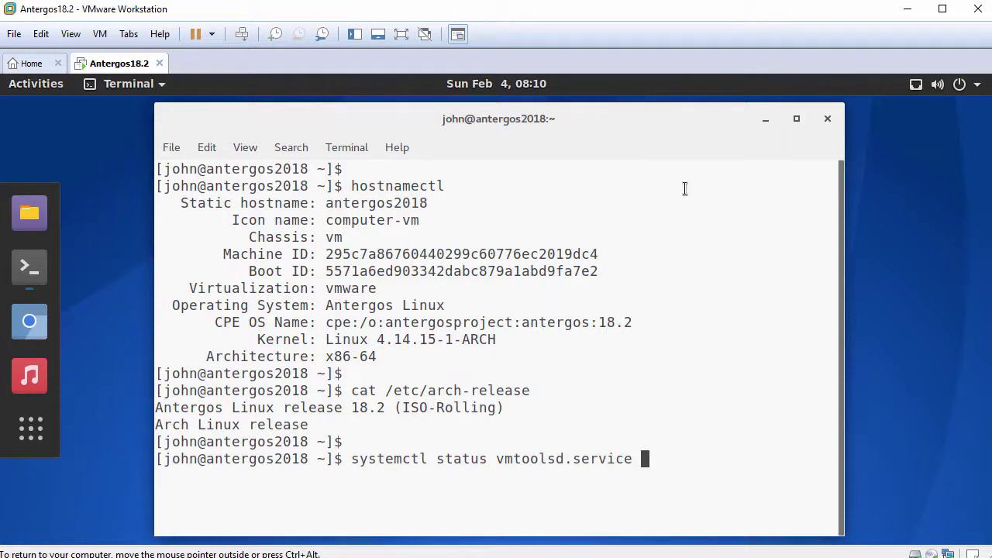
{"action": "key", "text": "Return"}
{"action": "key", "text": "q"}
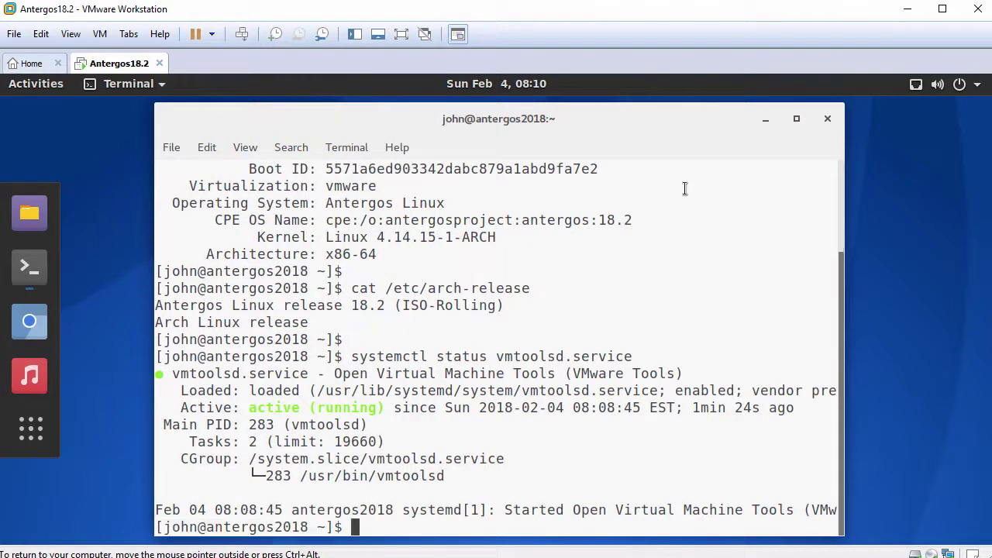
{"action": "key", "text": "Return"}
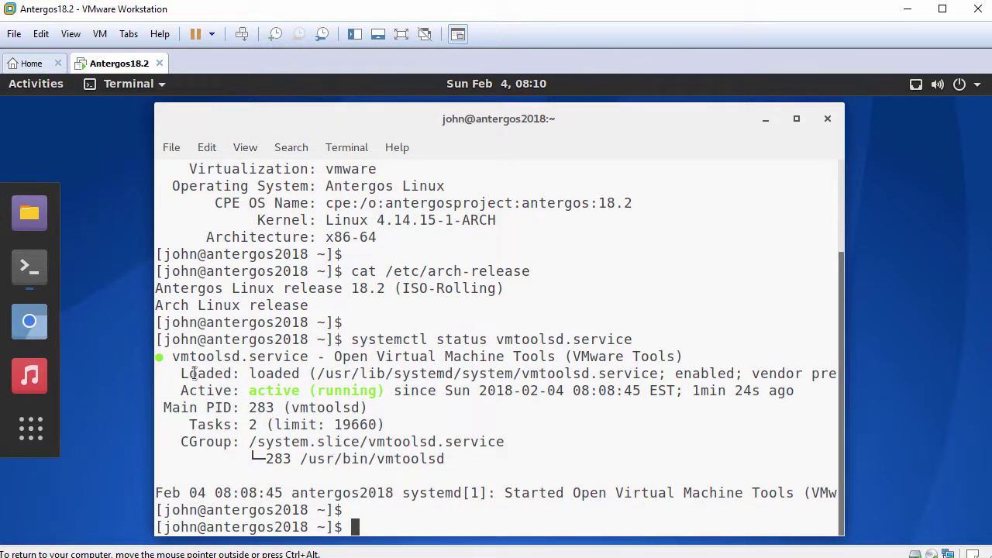
{"action": "left_click_drag", "start_coordinate": [181, 391], "coordinate": [386, 391]}
{"action": "key", "text": "Return"}
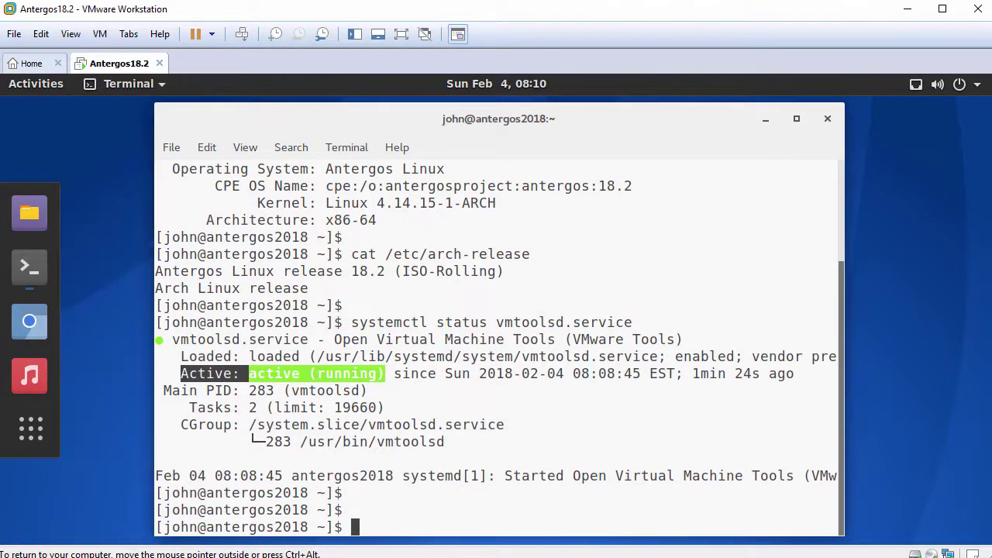
{"action": "type", "text": "ping -c 3 www.google.com"}
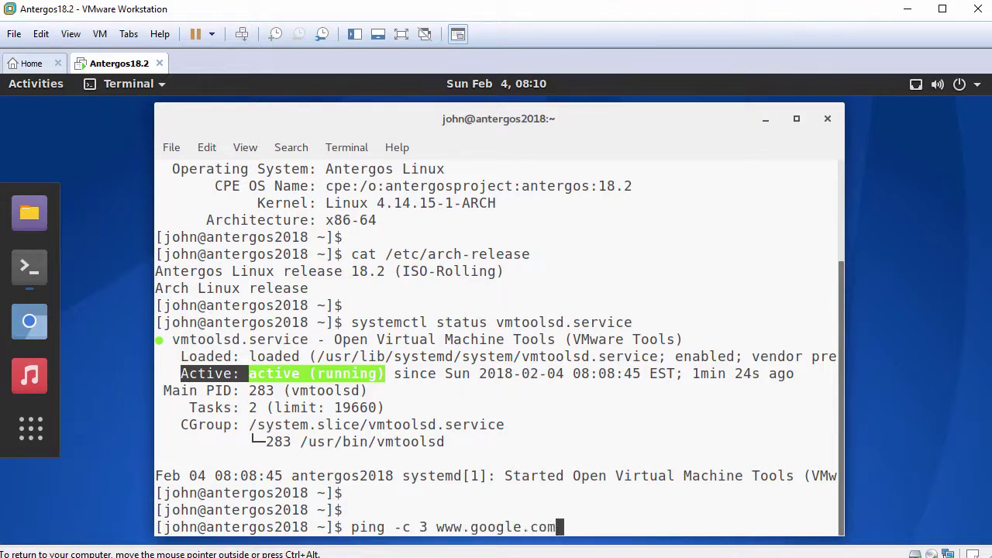
{"action": "key", "text": "Return"}
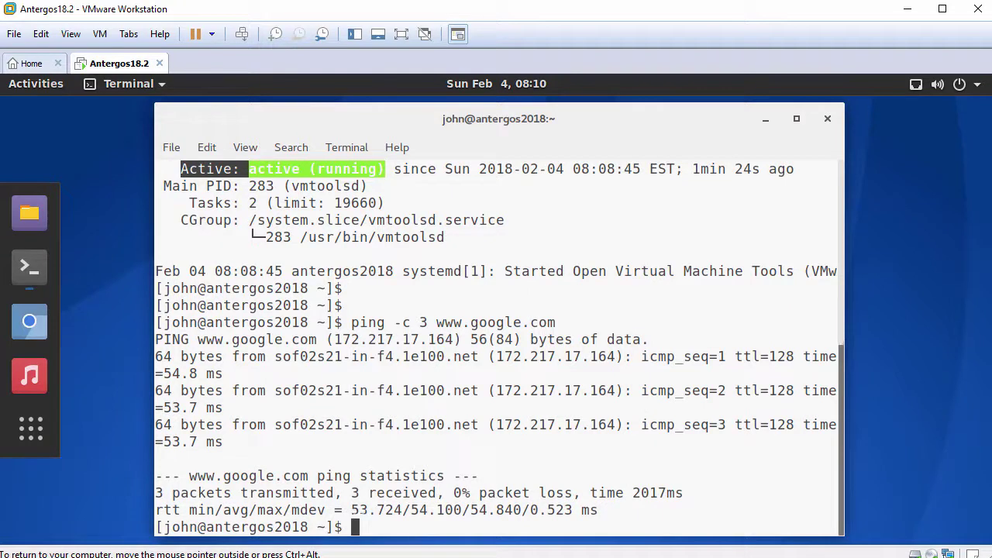
{"action": "key", "text": "Return"}
{"action": "type", "text": "exit"}
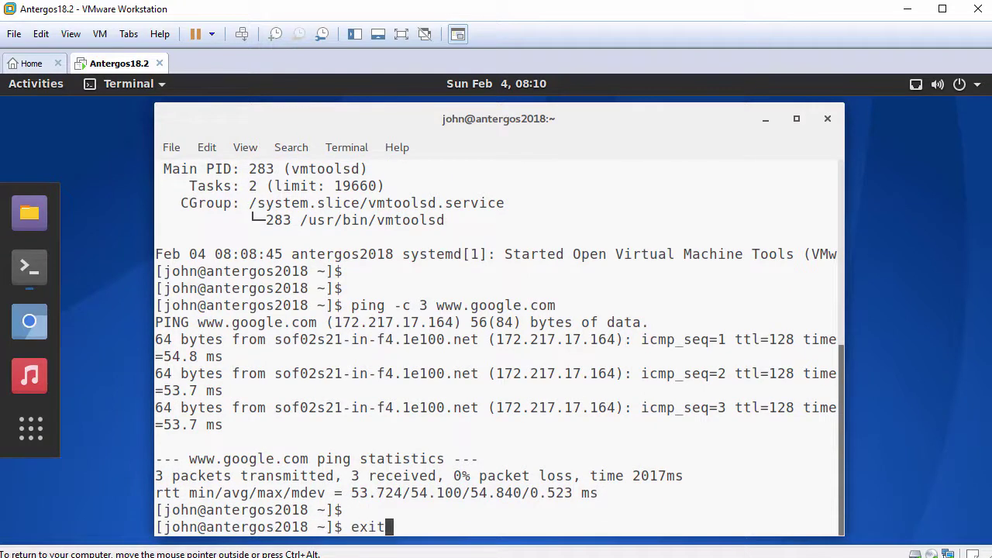
{"action": "key", "text": "Return"}
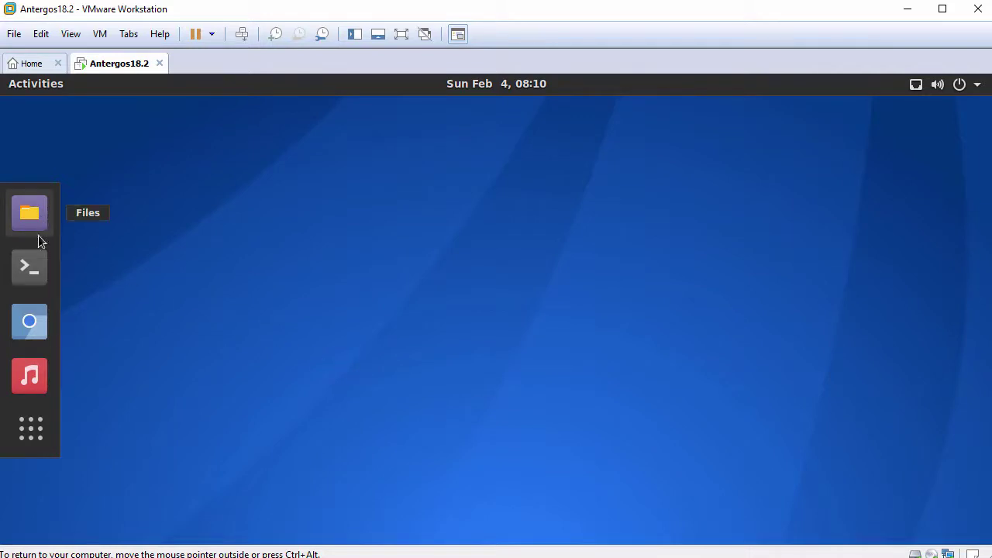
- Launch and close Chromium, then open Settings > Details showing GNOME 3.26.2 and VMware virtualization
{"action": "left_click", "coordinate": [30, 326]}
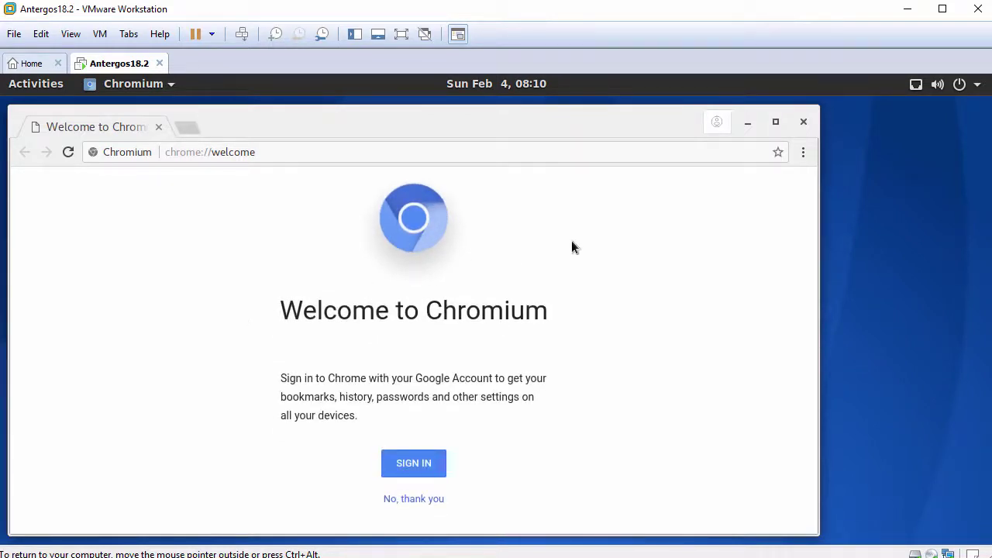
{"action": "left_click", "coordinate": [806, 123]}
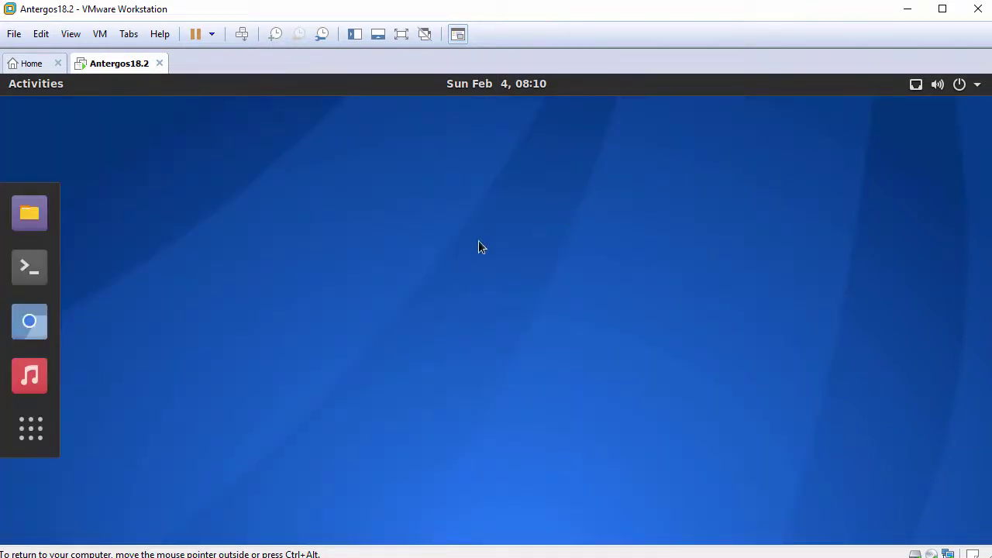
{"action": "left_click", "coordinate": [36, 432]}
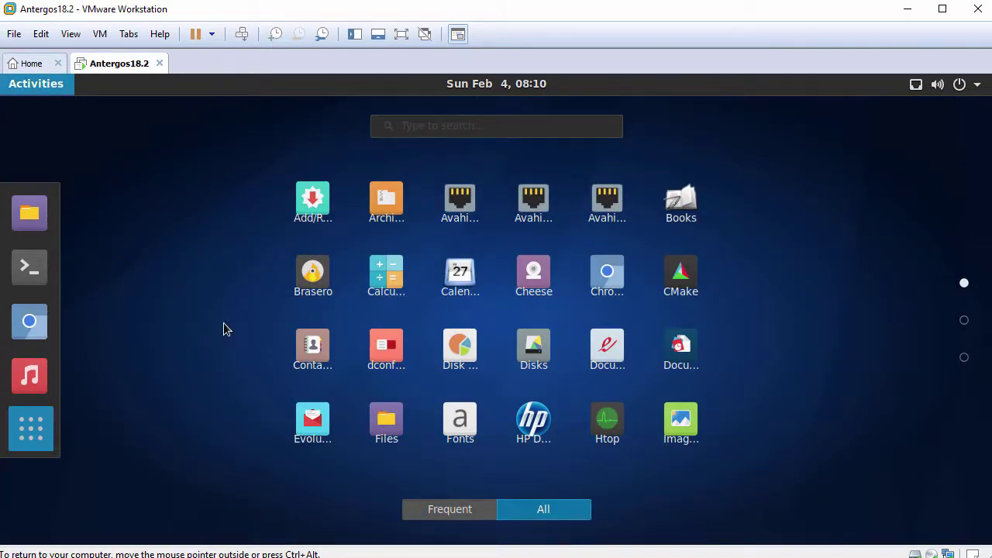
{"action": "scroll", "coordinate": [223, 323], "scroll_direction": "down", "scroll_amount": 1}
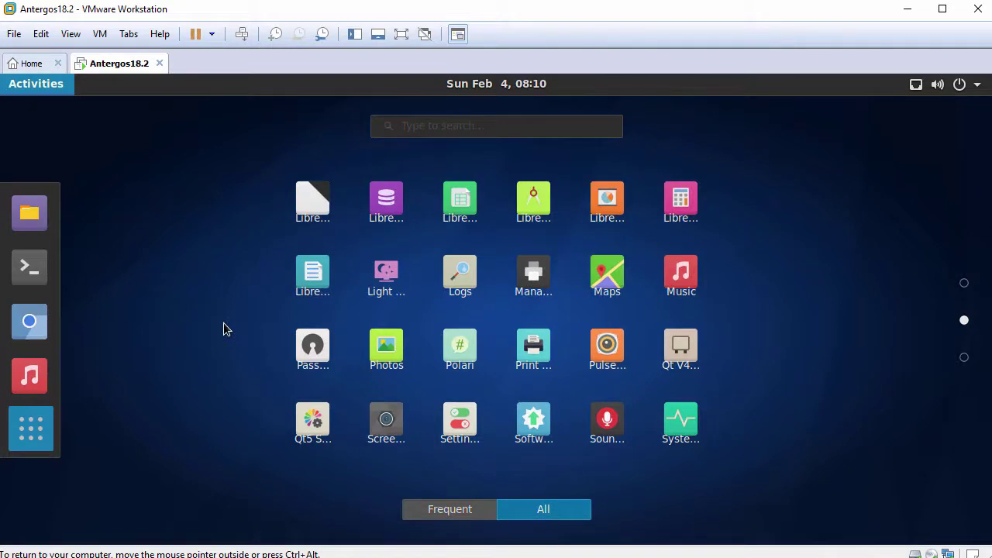
{"action": "left_click", "coordinate": [460, 423]}
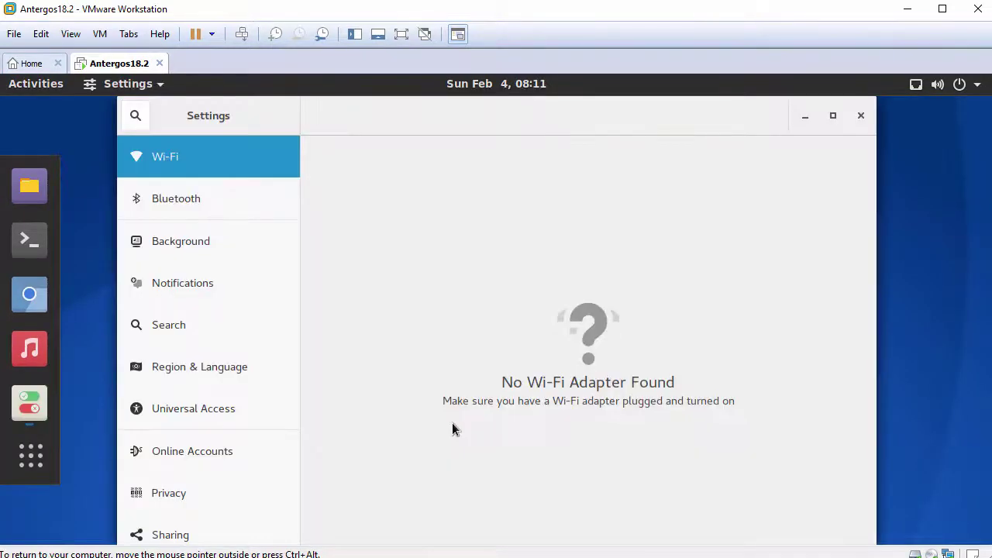
{"action": "left_click_drag", "start_coordinate": [297, 364], "coordinate": [295, 529]}
{"action": "left_click", "coordinate": [222, 525]}
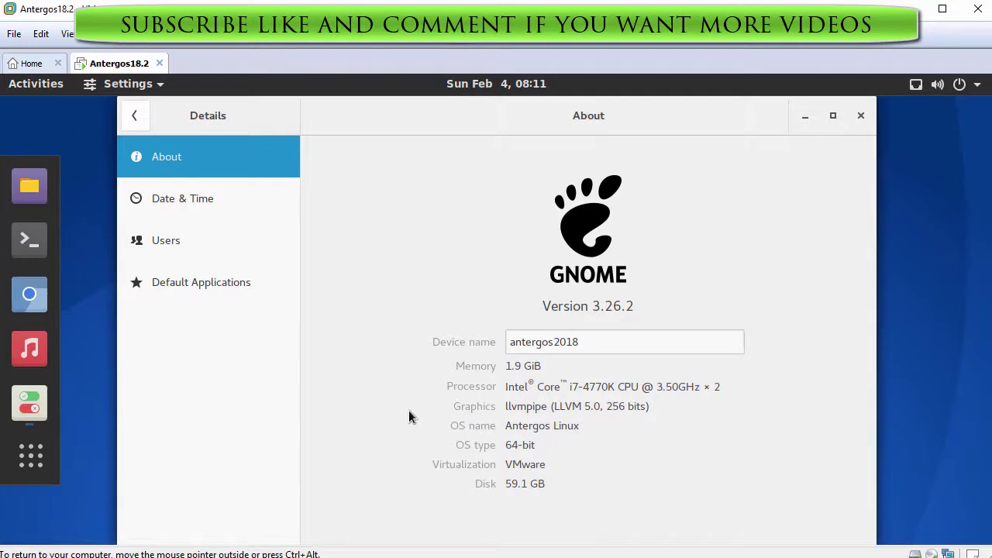
- Close Settings, page through the installed applications grid, and return to the desktop
{"action": "left_click", "coordinate": [861, 117]}
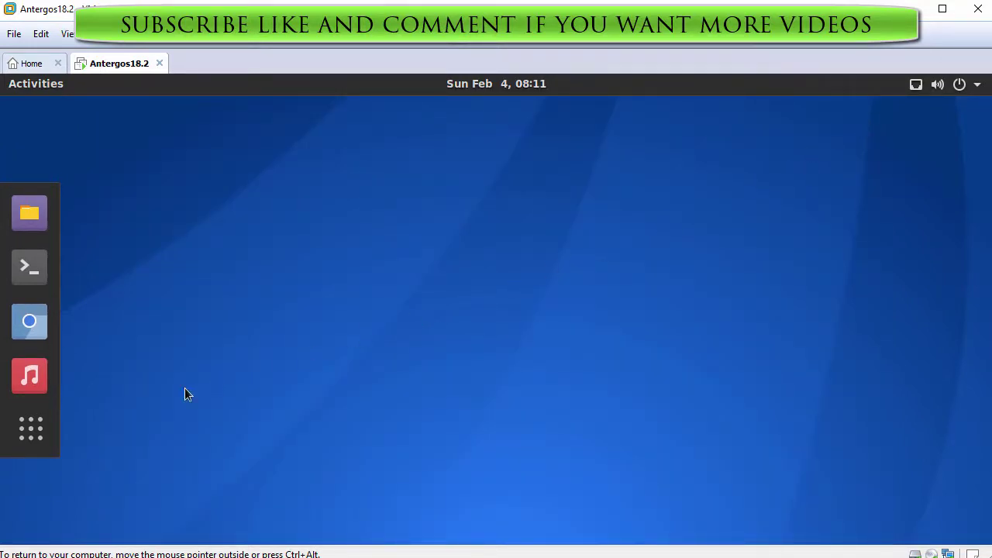
{"action": "left_click", "coordinate": [40, 431]}
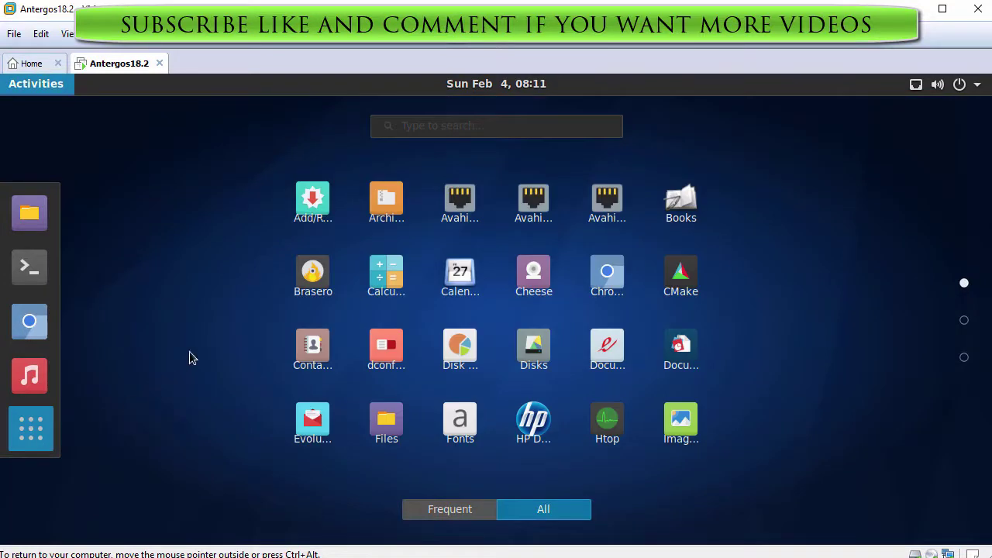
{"action": "scroll", "coordinate": [190, 357], "scroll_direction": "down", "scroll_amount": 1}
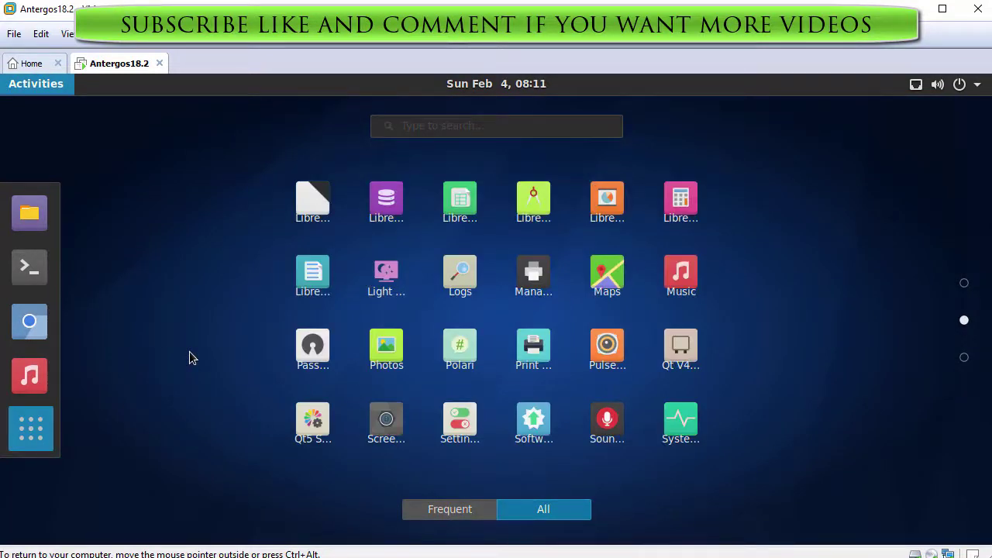
{"action": "scroll", "coordinate": [192, 358], "scroll_direction": "down", "scroll_amount": 1}
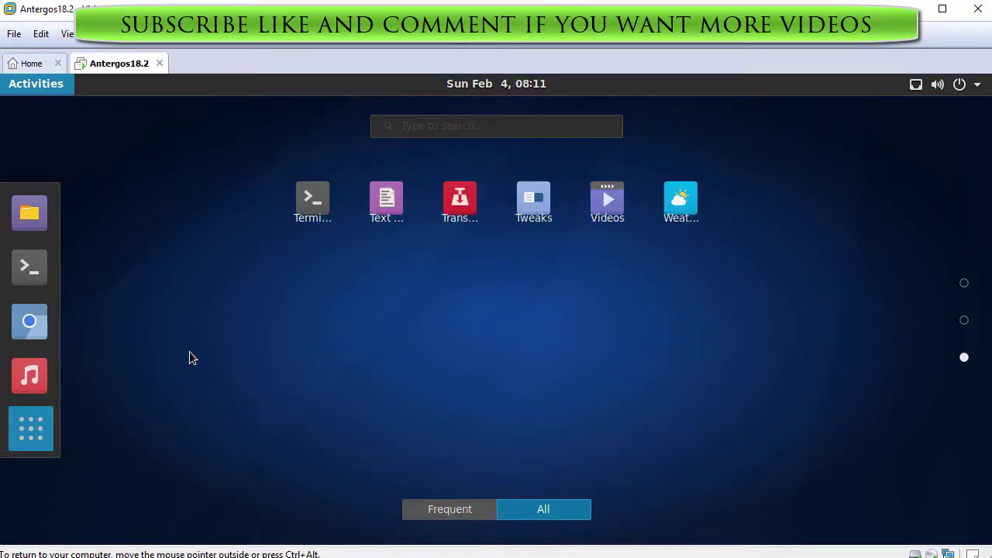
{"action": "key", "text": "Escape"}
{"action": "key", "text": "Escape"}
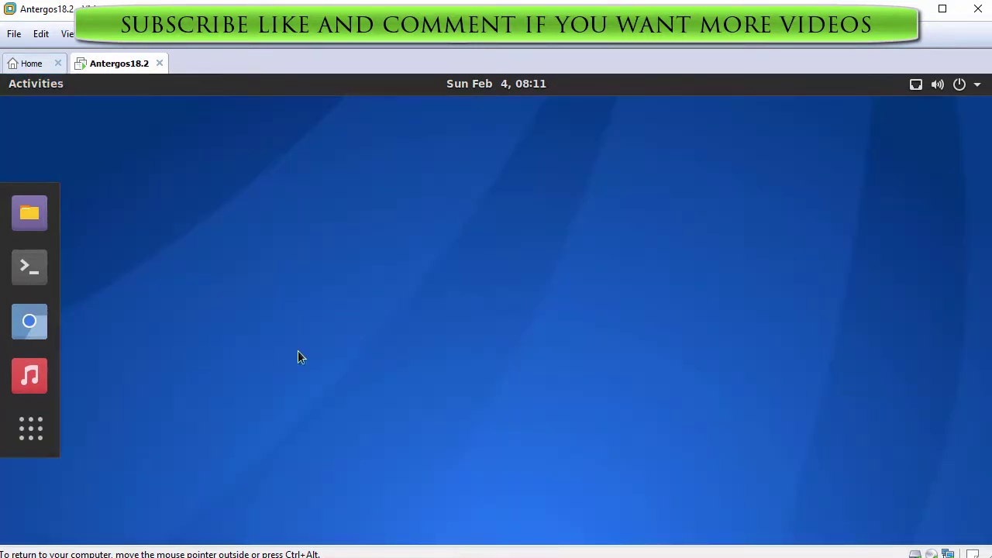
{"action": "left_click", "coordinate": [976, 85]}
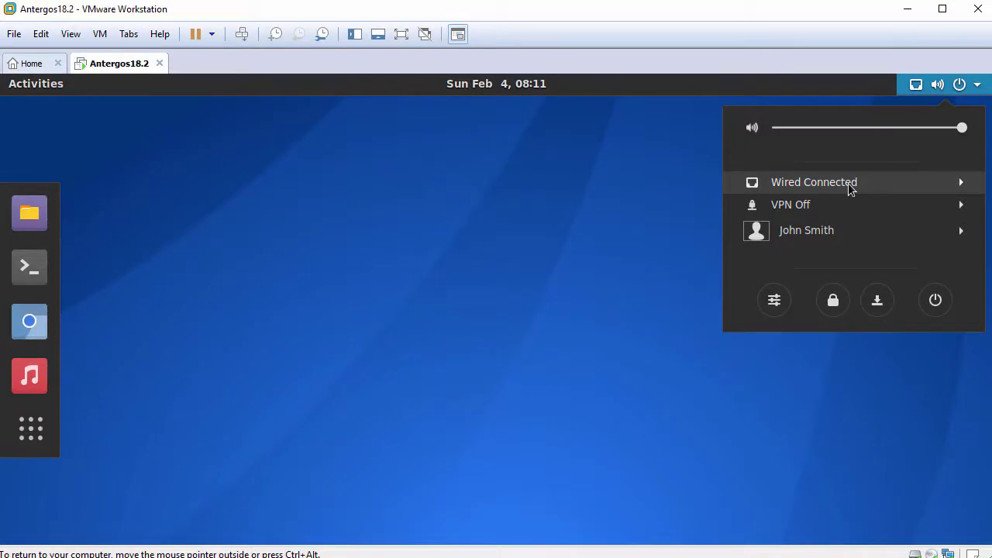
- Expand and collapse the Wired Connected and user account entries in the system menu
{"action": "left_click", "coordinate": [852, 186]}
{"action": "left_click", "coordinate": [851, 187]}
{"action": "left_click", "coordinate": [823, 237]}
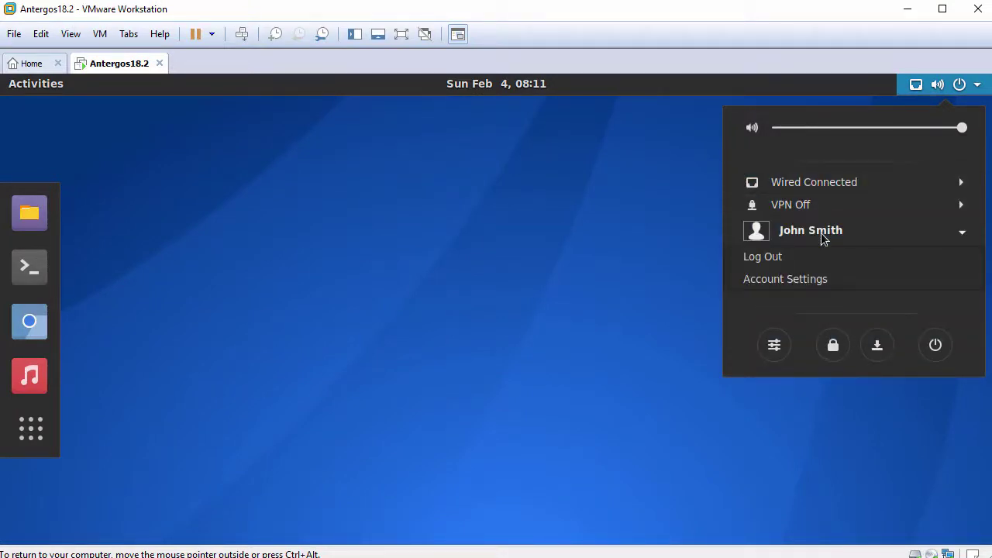
{"action": "left_click", "coordinate": [823, 237]}
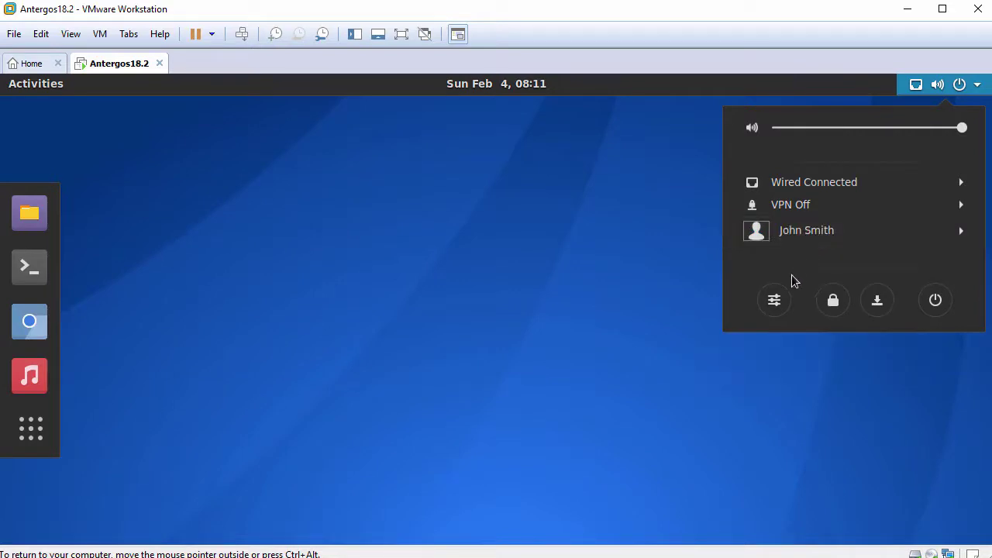
- Cancel the Power Off prompt and bring up the Activities overview
{"action": "left_click", "coordinate": [934, 311]}
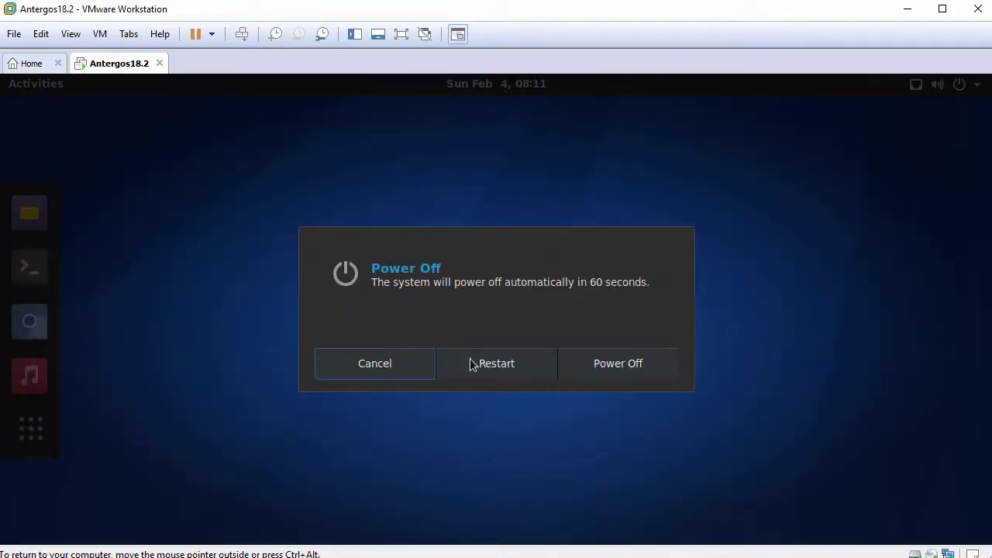
{"action": "left_click", "coordinate": [390, 365]}
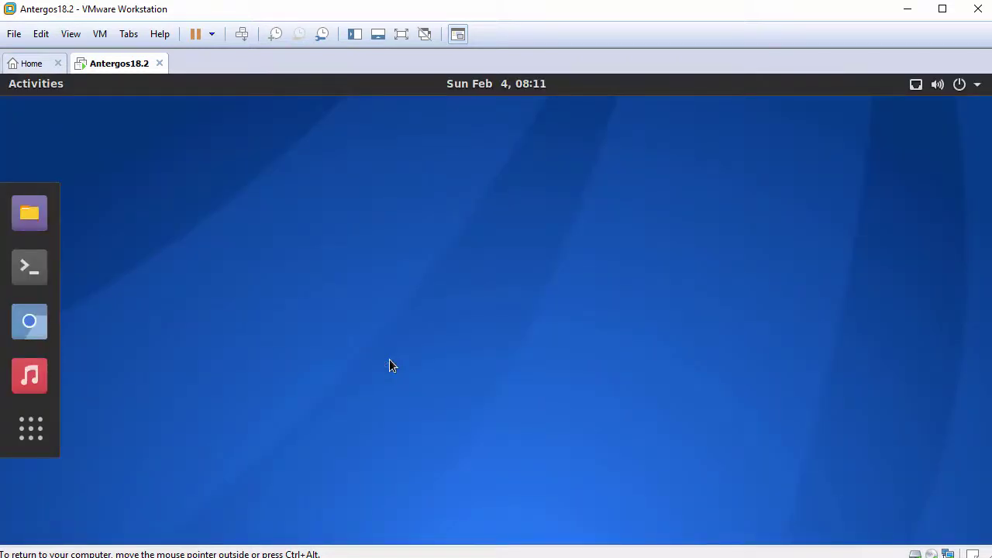
{"action": "key", "text": "super"}
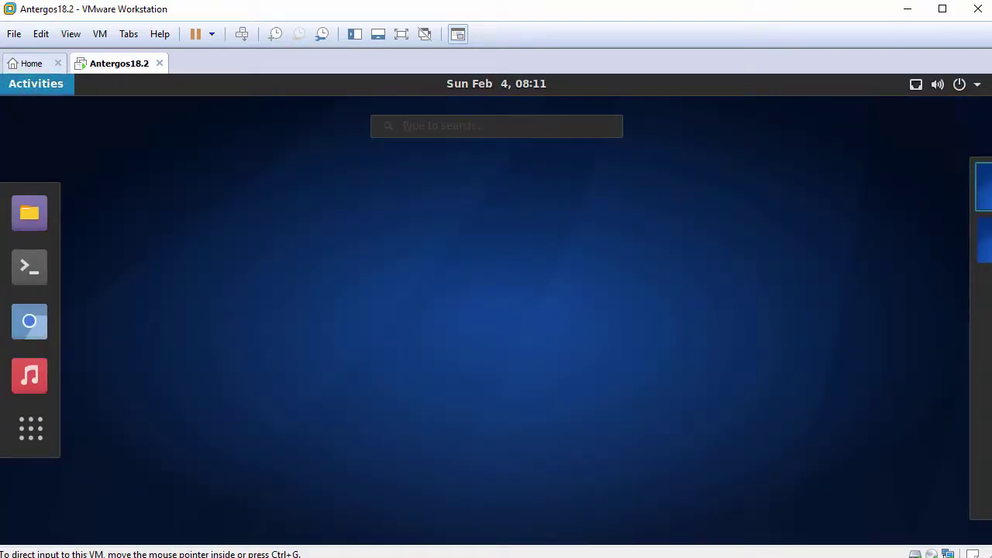